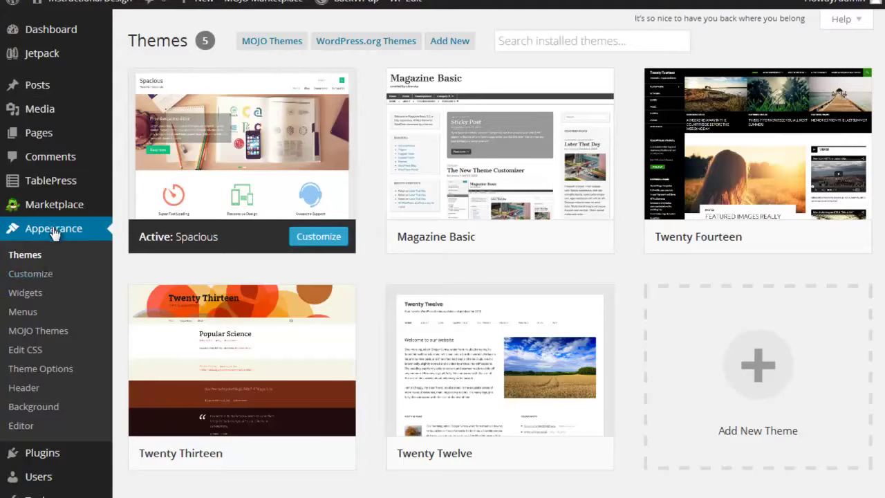
# Hide the Spacious theme's header image in the customizer, publish the change, and close the customizer.
pyautogui.click(36, 274)
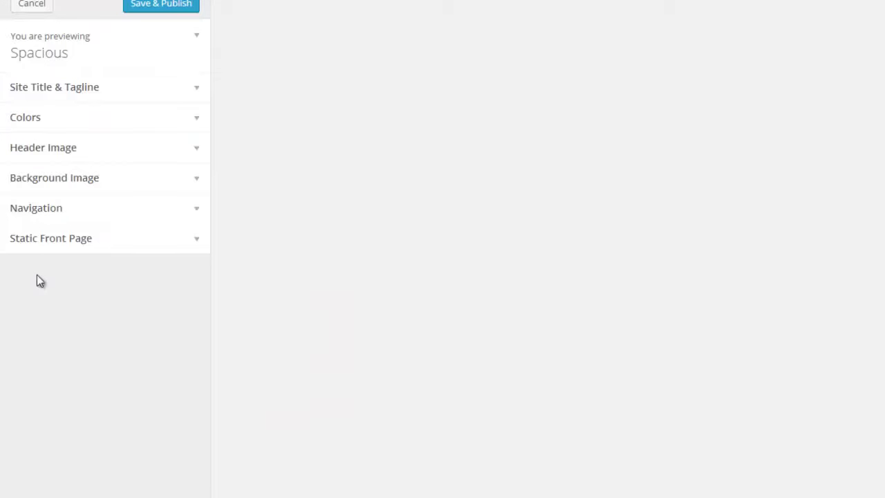
pyautogui.click(55, 154)
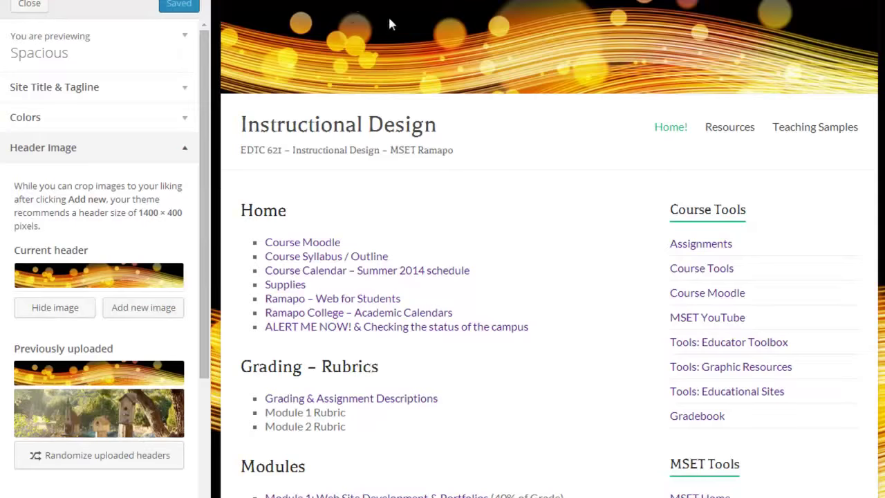
pyautogui.click(27, 310)
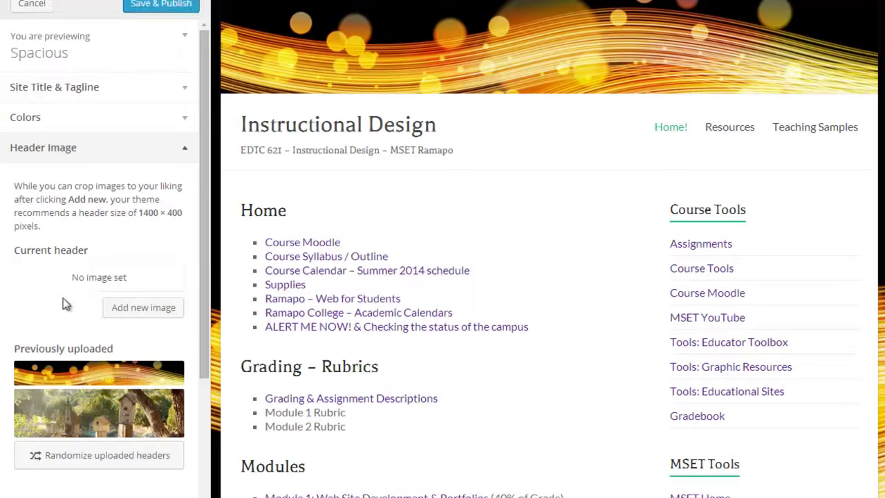
pyautogui.click(161, 5)
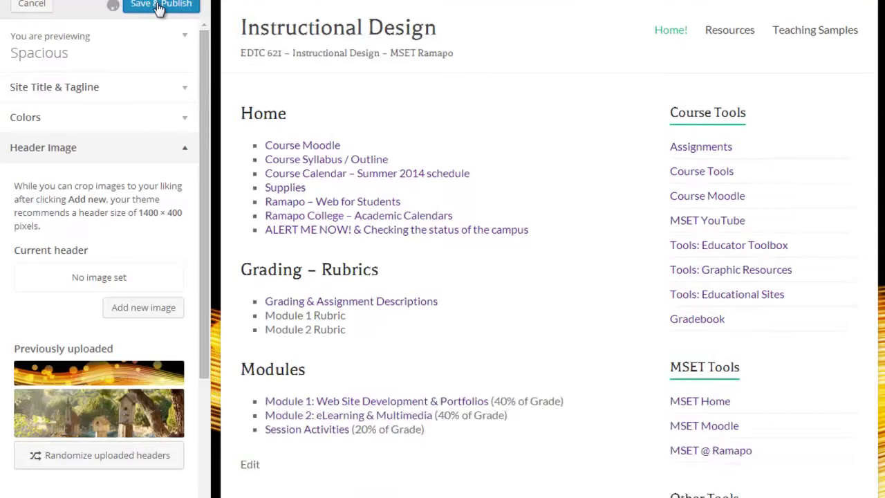
pyautogui.click(37, 5)
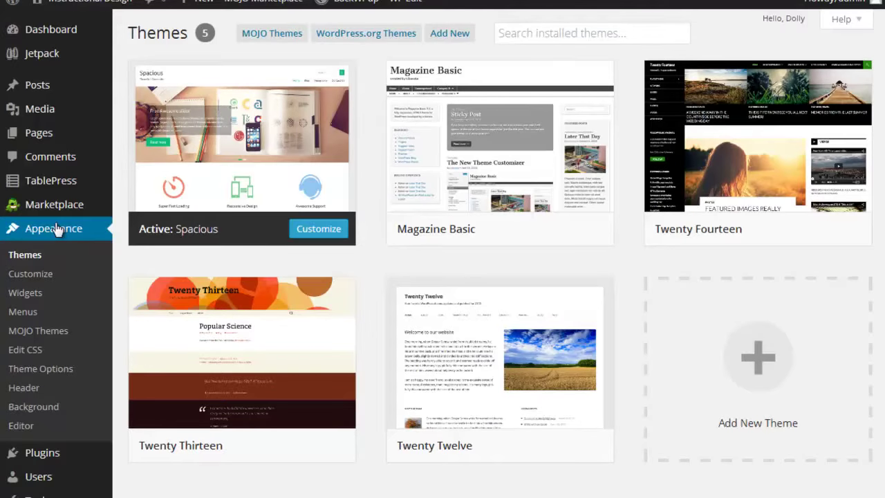
# Review the Header, Design, Additional and Slider sections of the theme options, and save the options with Header Text Only selected.
pyautogui.click(43, 371)
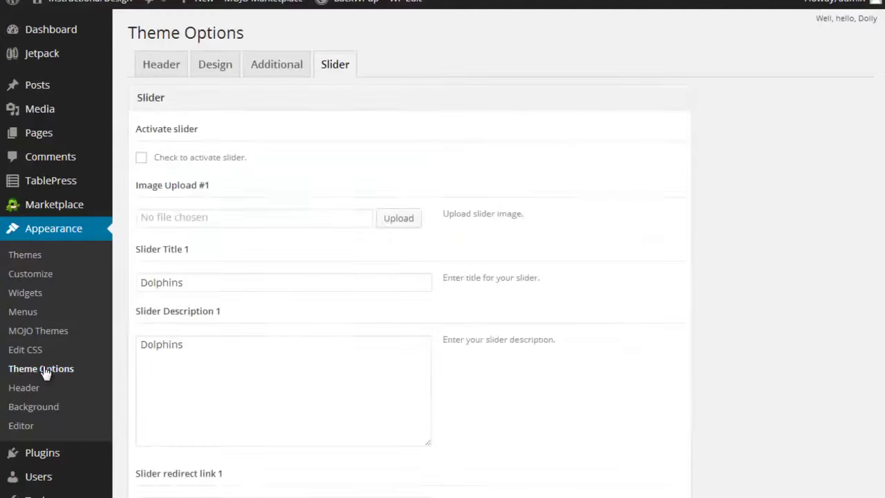
pyautogui.click(178, 65)
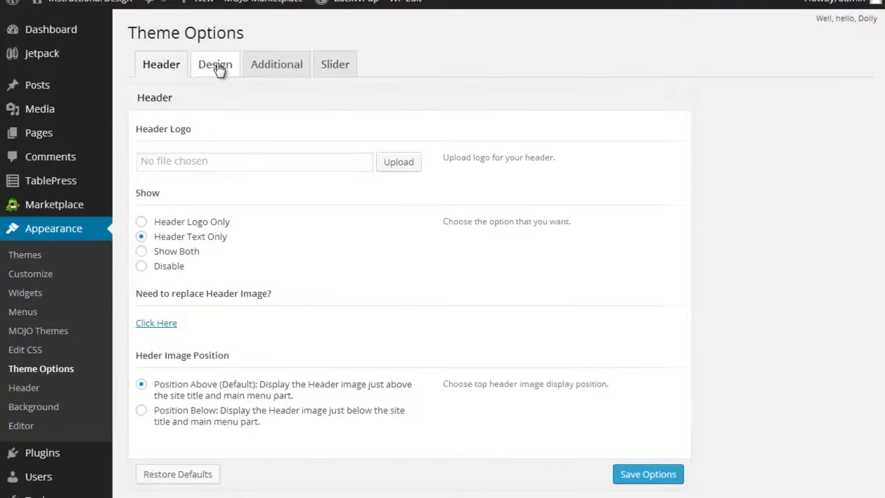
pyautogui.click(217, 67)
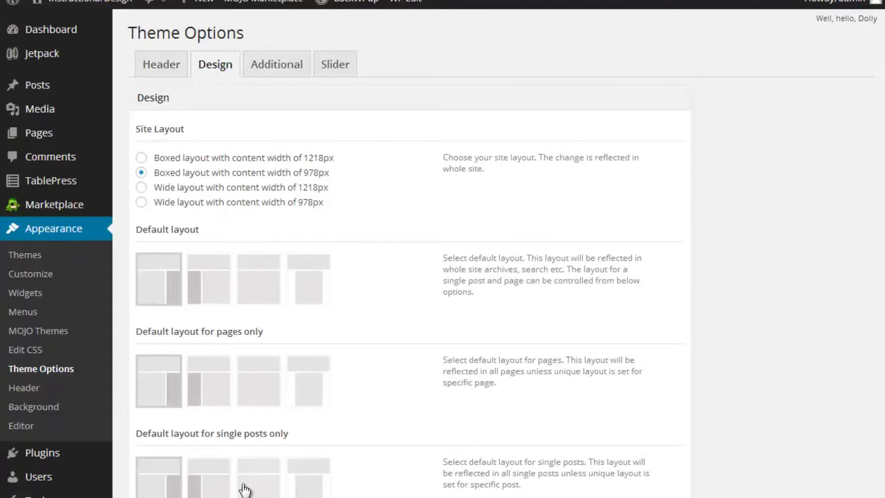
pyautogui.scroll(-4, 250, 454)
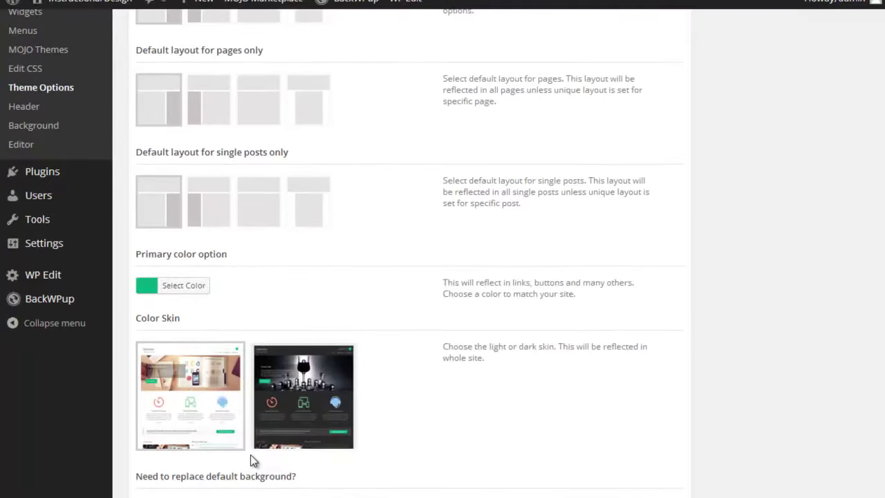
pyautogui.scroll(4, 250, 454)
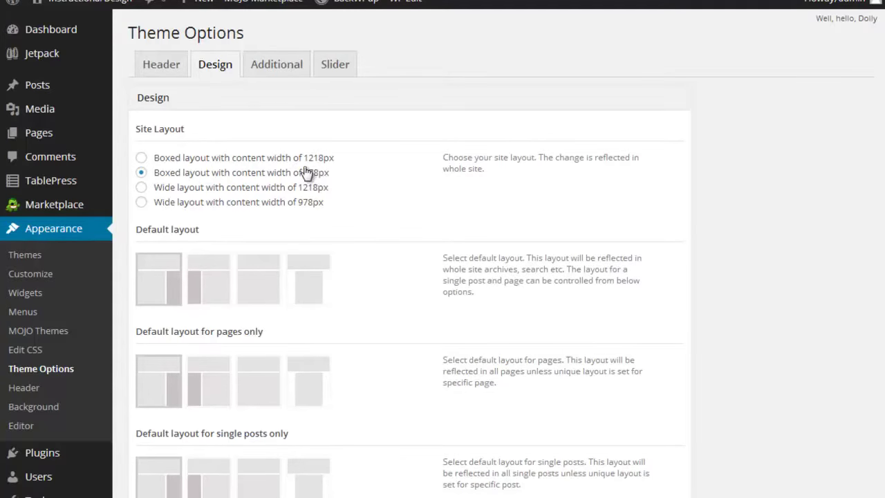
pyautogui.click(264, 69)
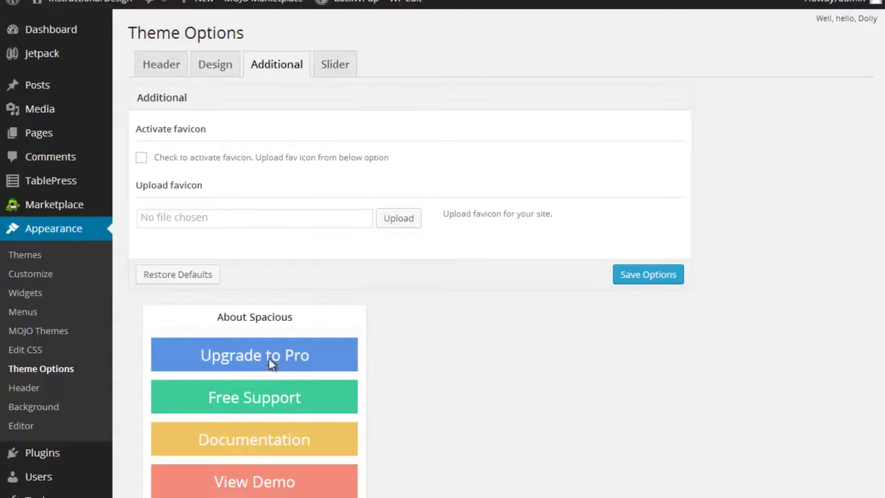
pyautogui.click(338, 69)
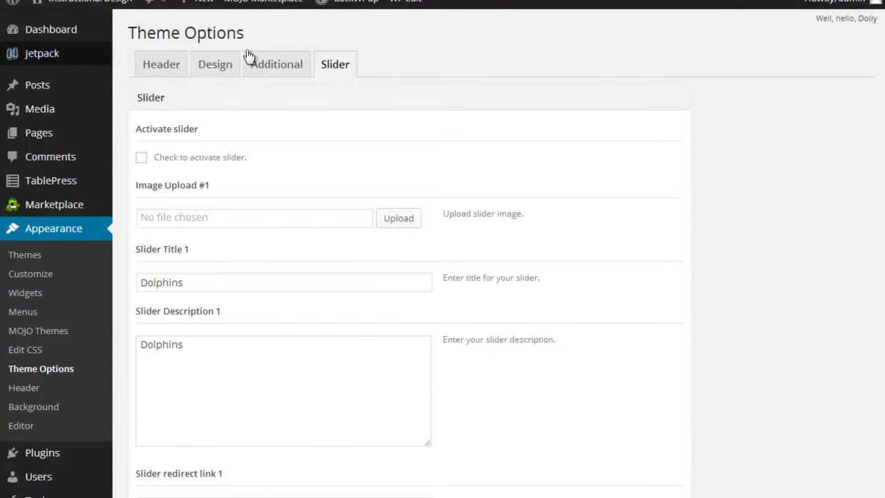
pyautogui.click(166, 69)
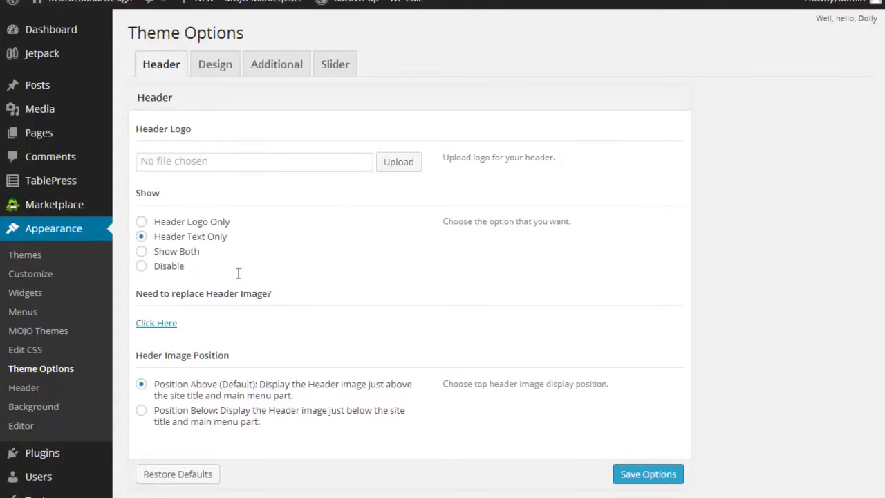
pyautogui.click(660, 475)
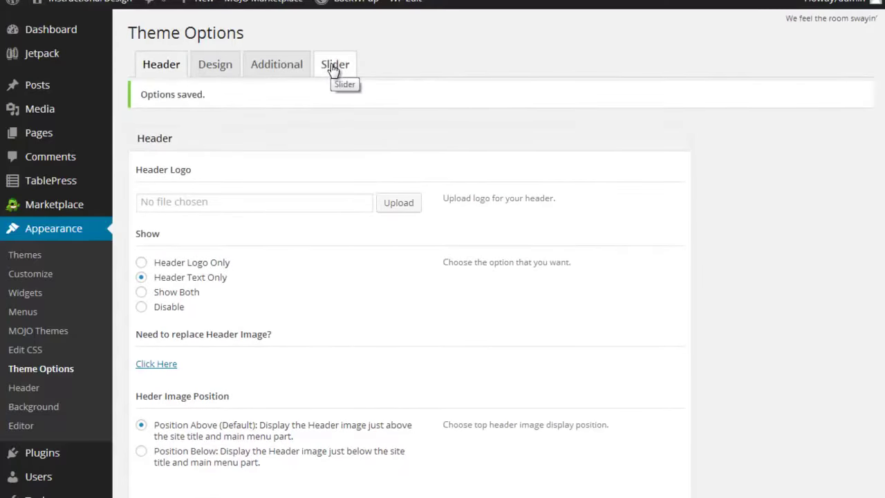
# Check the dimensions of the IMG_0569-Cropped and IMG_0547 images in the media library.
pyautogui.moveTo(32, 113)
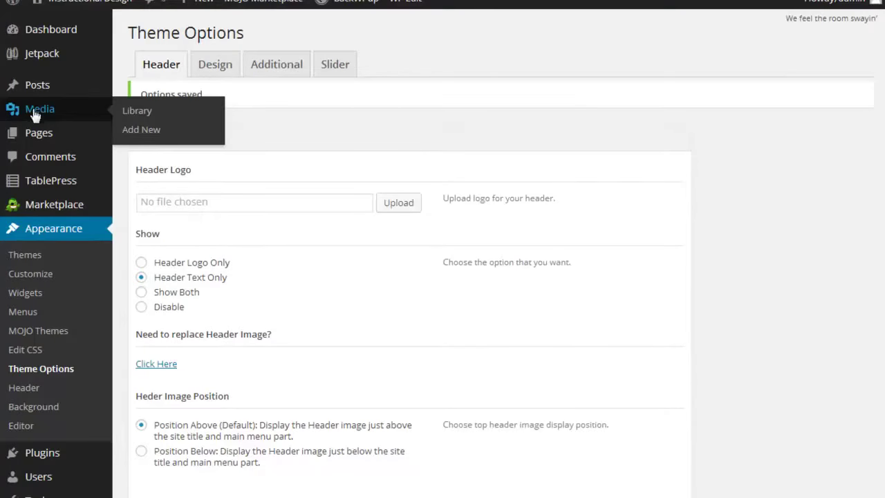
pyautogui.click(33, 113)
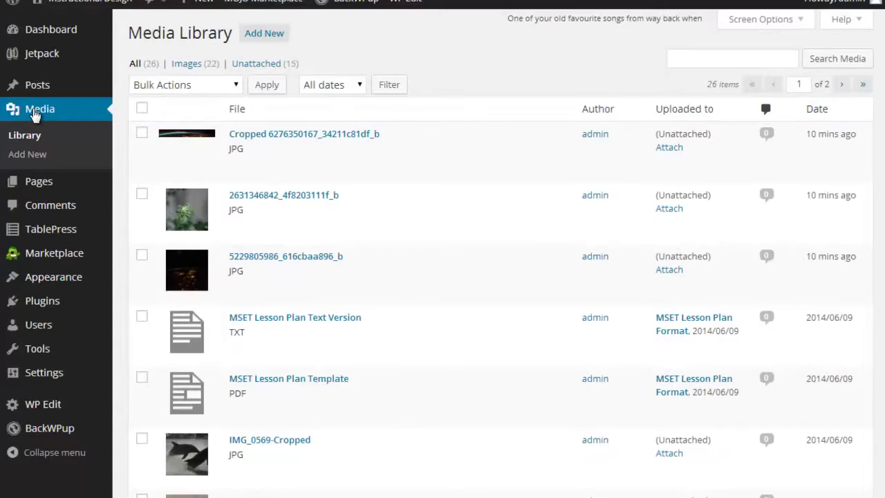
pyautogui.click(238, 440)
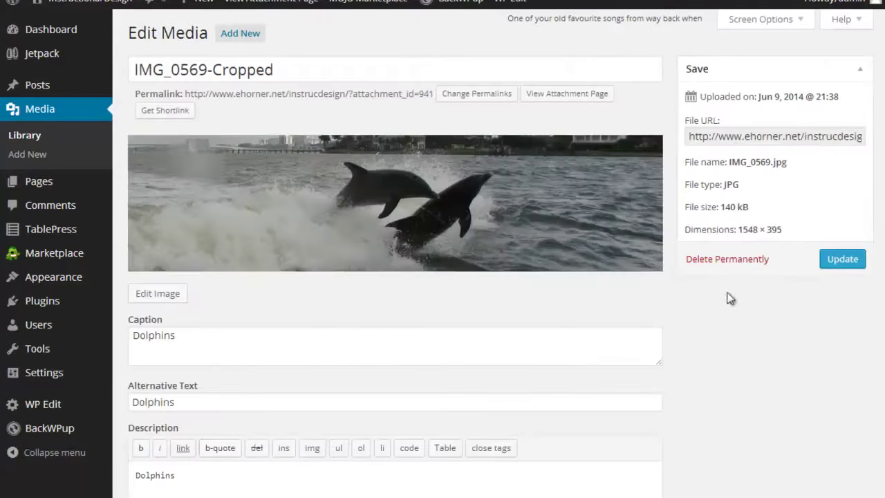
pyautogui.moveTo(737, 231); pyautogui.dragTo(790, 231)
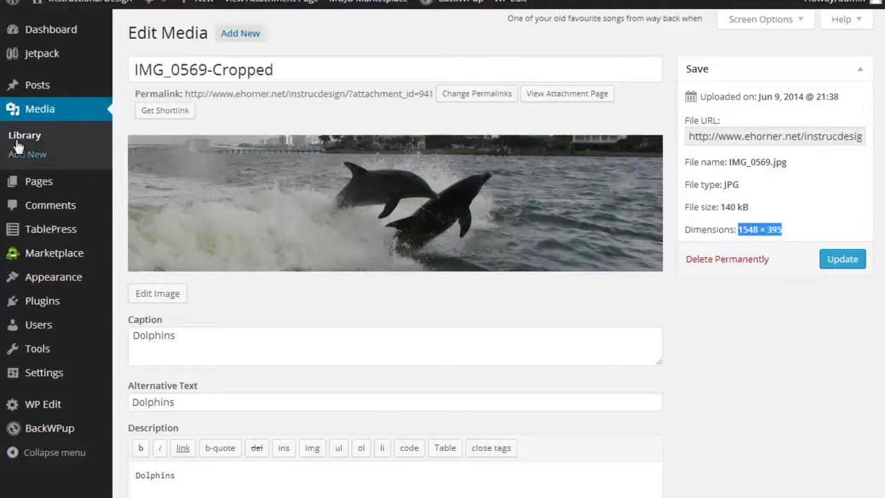
pyautogui.click(33, 108)
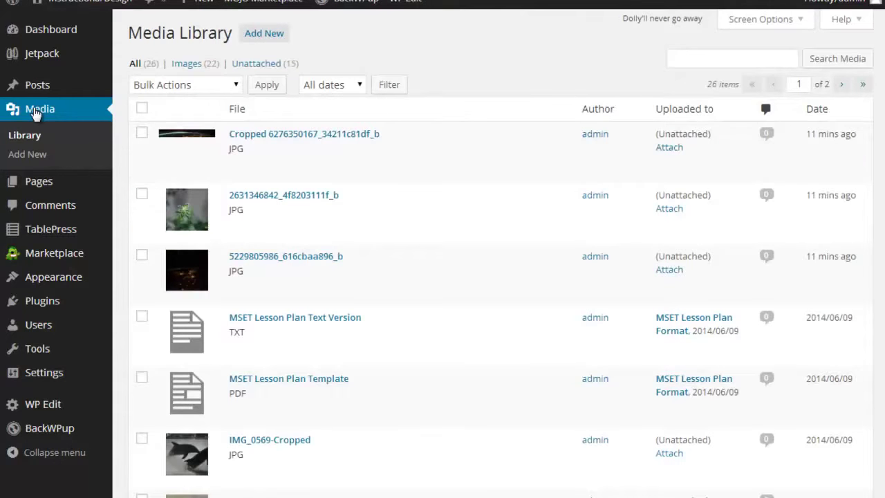
pyautogui.scroll(-2, 327, 380)
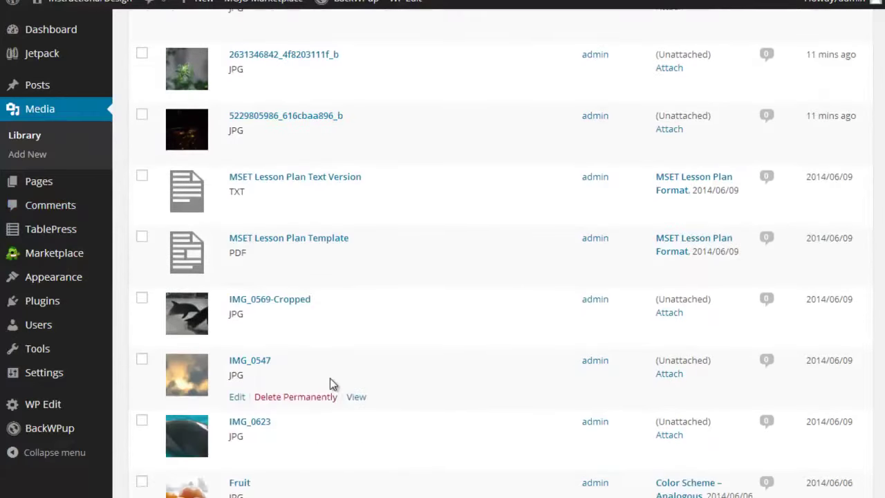
pyautogui.click(245, 360)
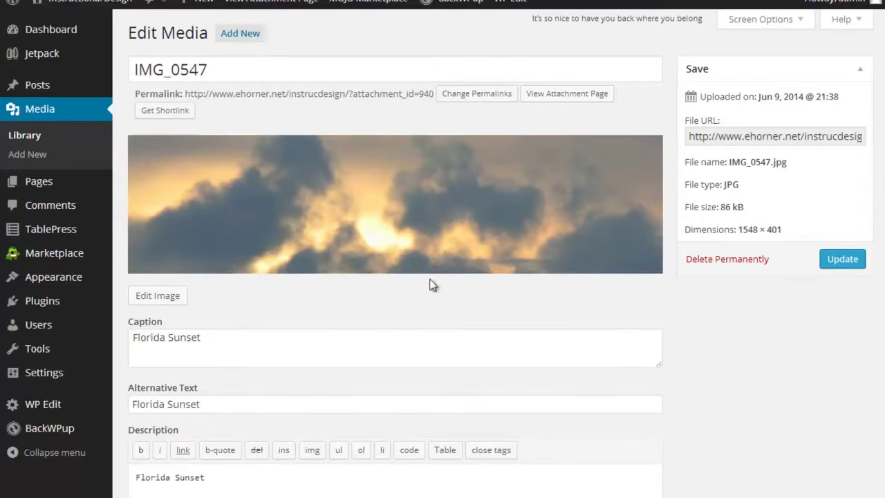
# Check which site layout and content width are selected in the theme's Design options.
pyautogui.click(44, 111)
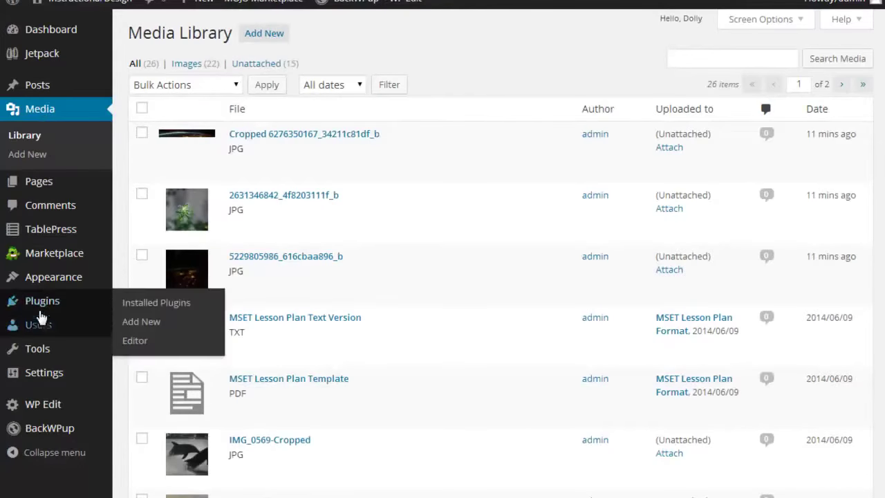
pyautogui.moveTo(45, 280)
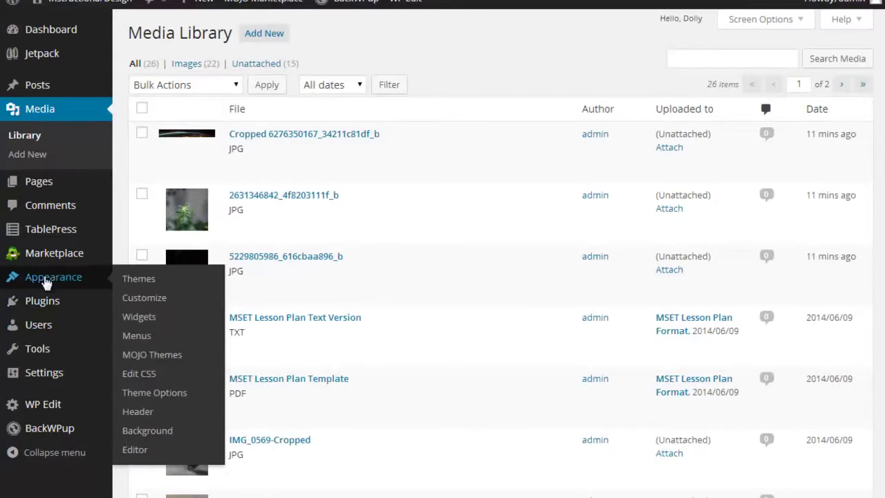
pyautogui.click(152, 393)
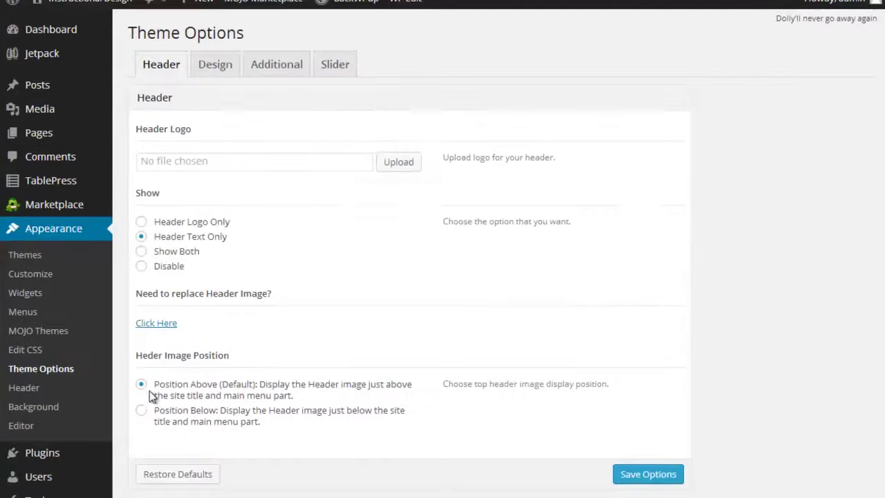
pyautogui.click(218, 72)
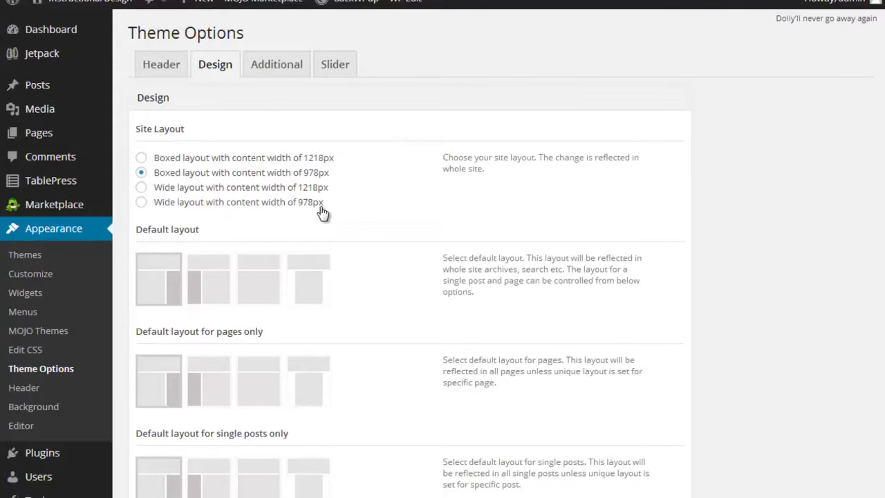
pyautogui.moveTo(27, 111)
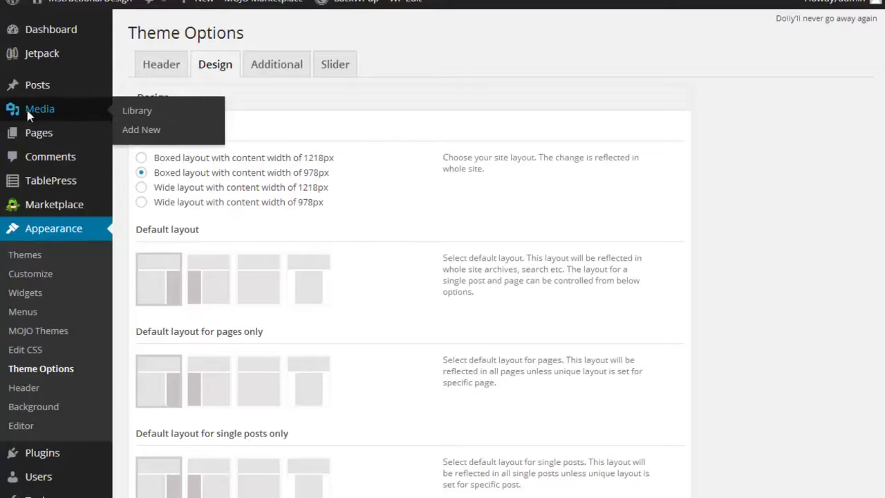
pyautogui.click(29, 114)
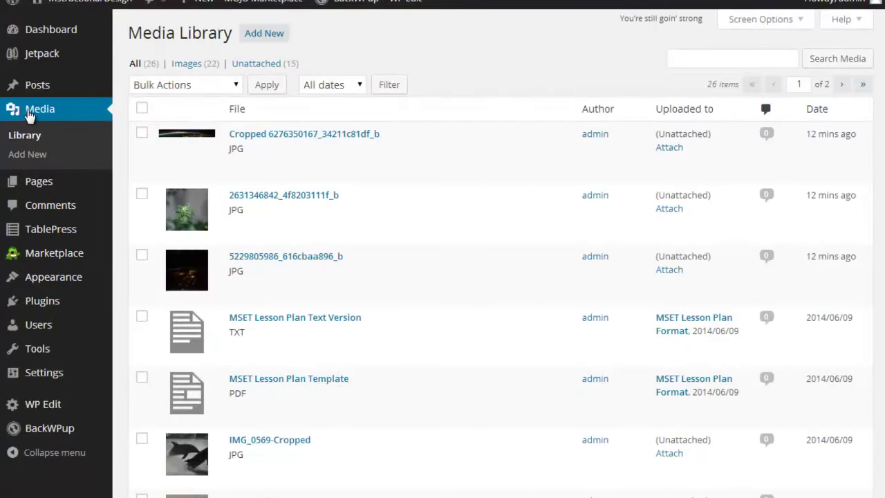
pyautogui.click(282, 201)
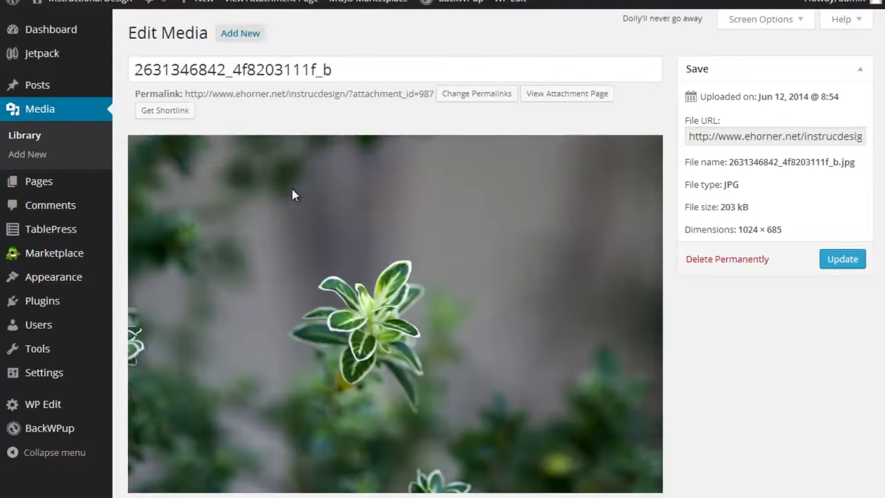
pyautogui.click(137, 69)
pyautogui.write('Cropped')
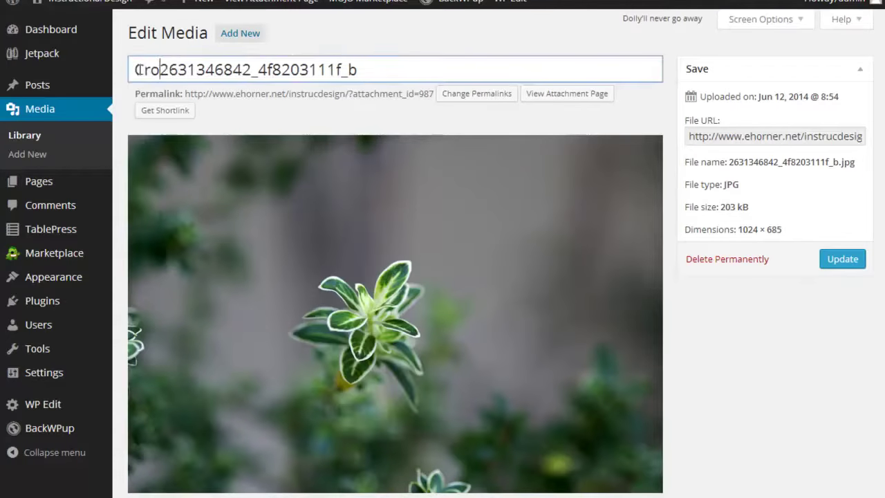
# Set the image's caption and alternative text to "Plant" and update the media item.
pyautogui.scroll(-3, 340, 258)
pyautogui.click(268, 355)
pyautogui.write('Plant')
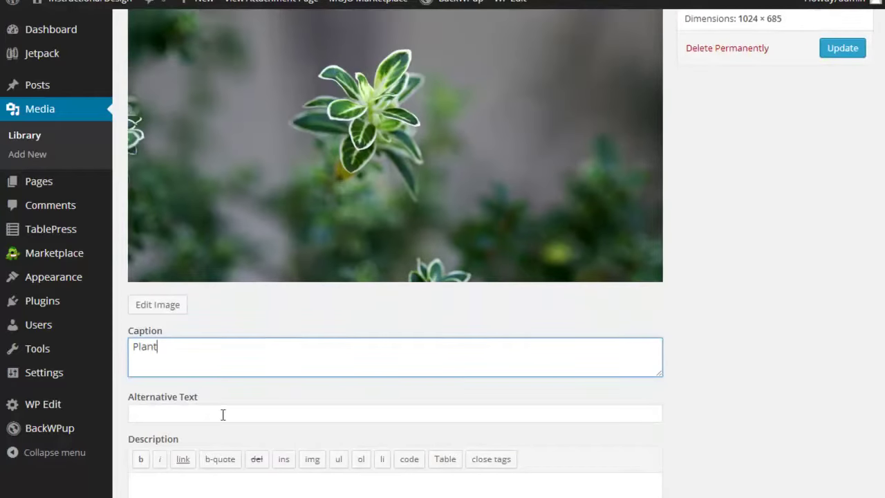
pyautogui.click(222, 413)
pyautogui.write('Pla')
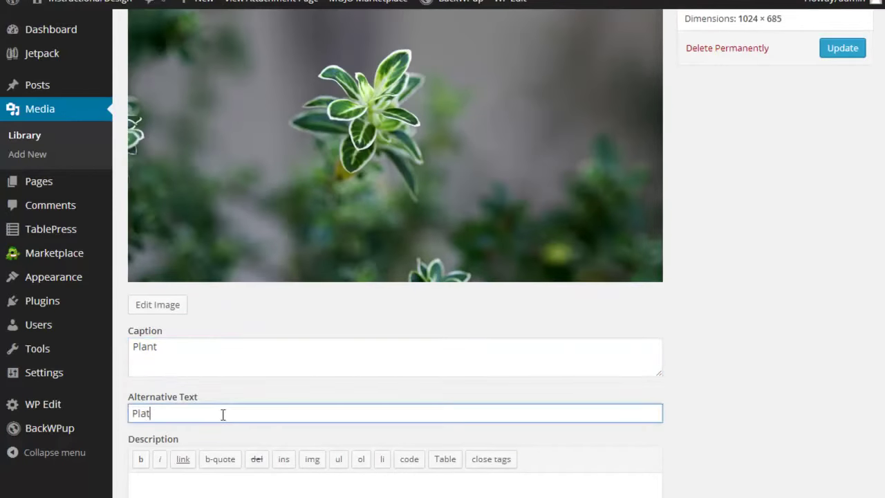
pyautogui.write('nt')
pyautogui.scroll(3, 834, 353)
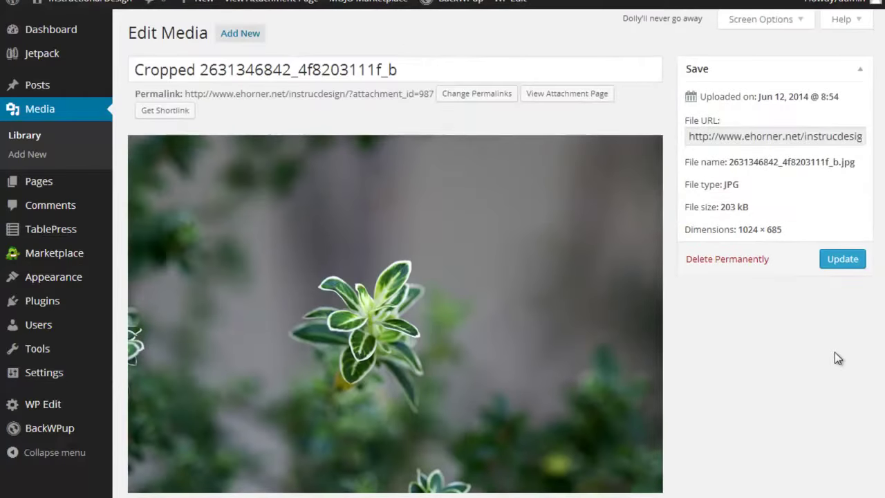
pyautogui.click(854, 260)
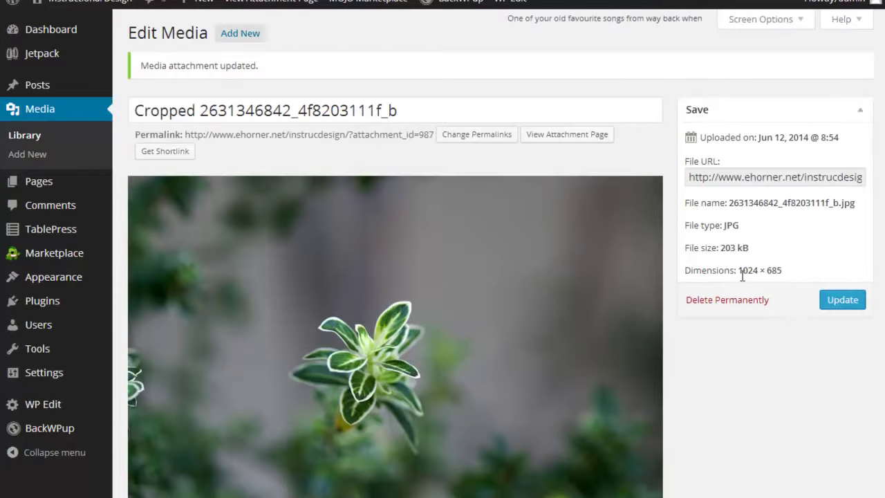
# Open the plant image for editing and draw a crop selection of about 1020 × 218 across the plant.
pyautogui.moveTo(738, 271); pyautogui.dragTo(783, 271)
pyautogui.scroll(-3, 799, 362)
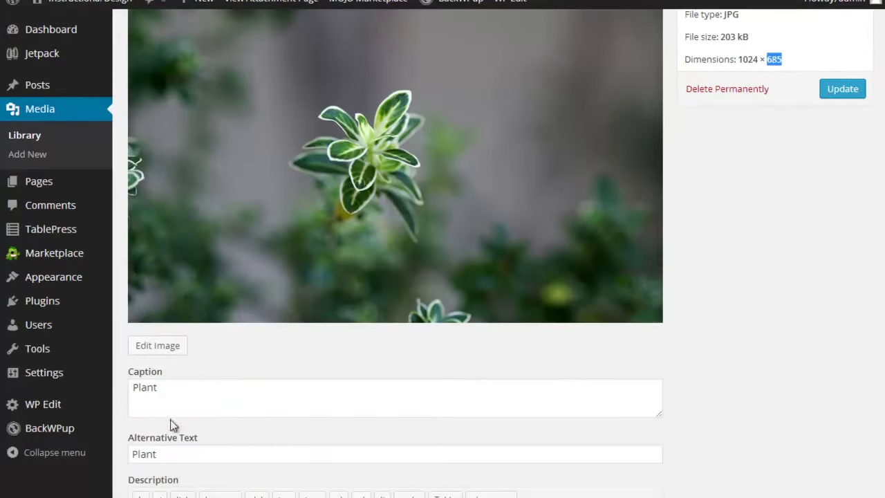
pyautogui.click(168, 347)
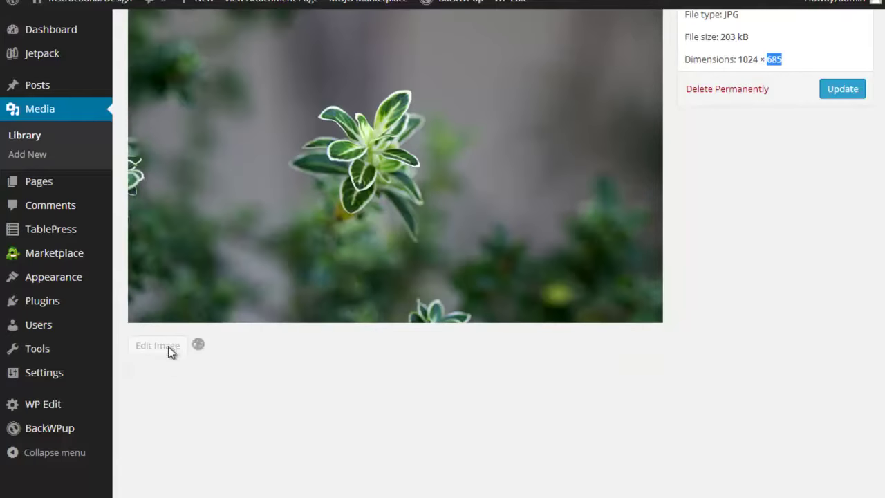
pyautogui.scroll(-5, 168, 345)
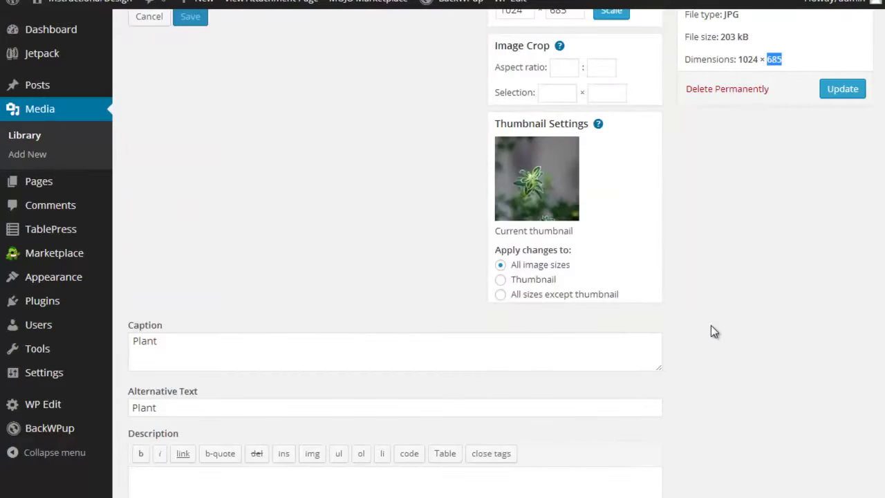
pyautogui.scroll(1, 711, 331)
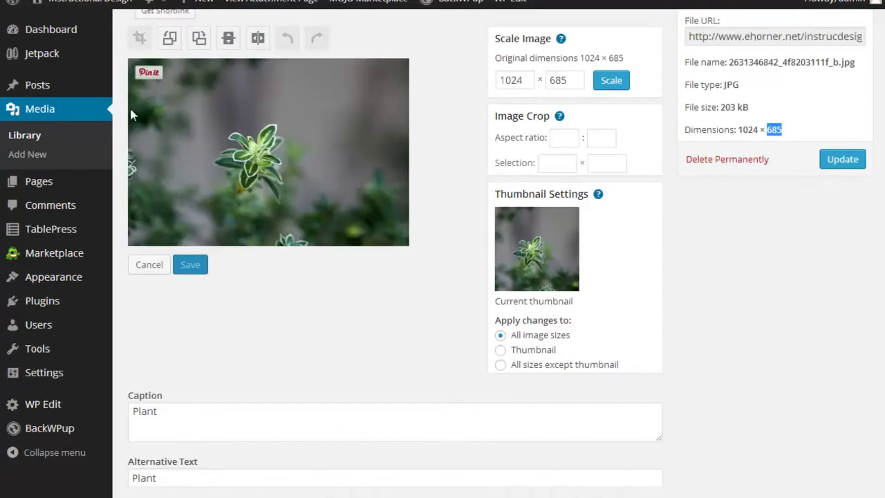
pyautogui.moveTo(131, 109); pyautogui.dragTo(409, 171)
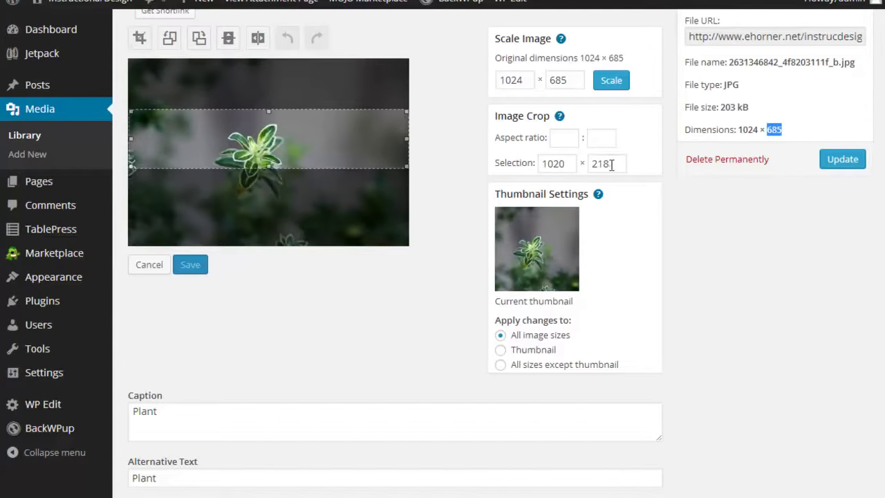
pyautogui.moveTo(327, 140); pyautogui.dragTo(319, 156)
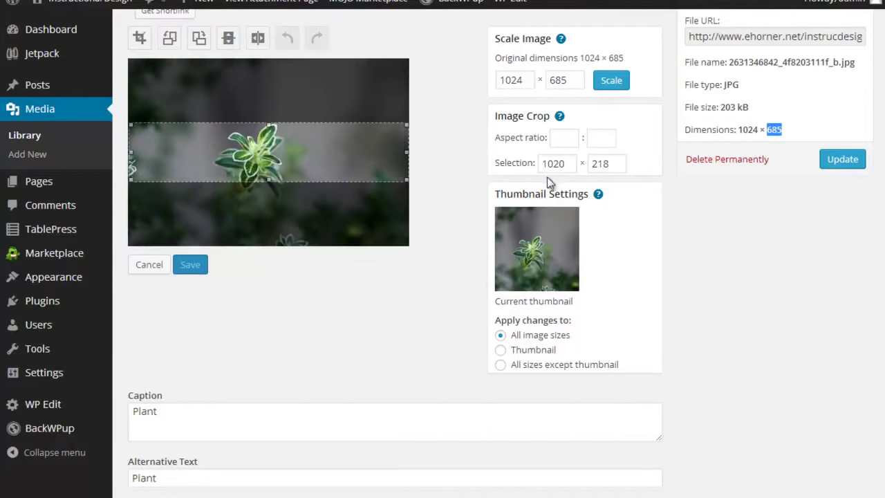
# Set the crop selection's size to 1024 × 200.
pyautogui.click(620, 163)
pyautogui.press('BackSpace')
pyautogui.press('BackSpace')
pyautogui.write('00')
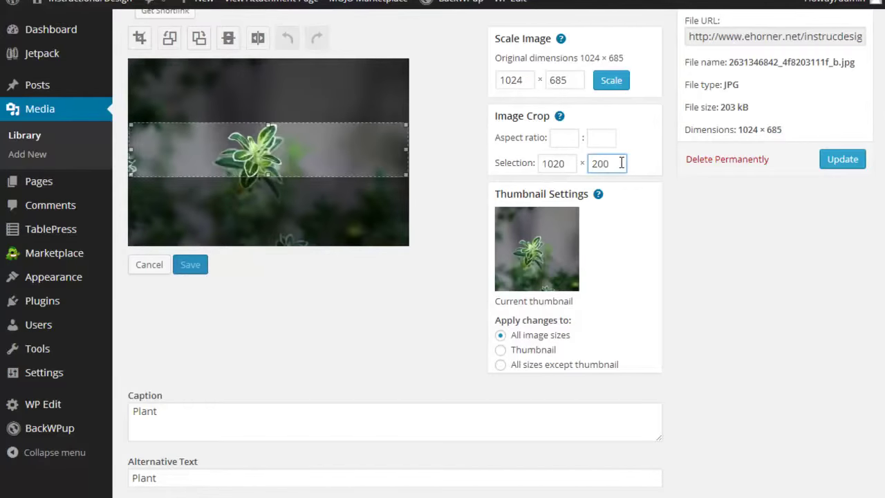
pyautogui.click(570, 164)
pyautogui.press('BackSpace')
pyautogui.write('4')
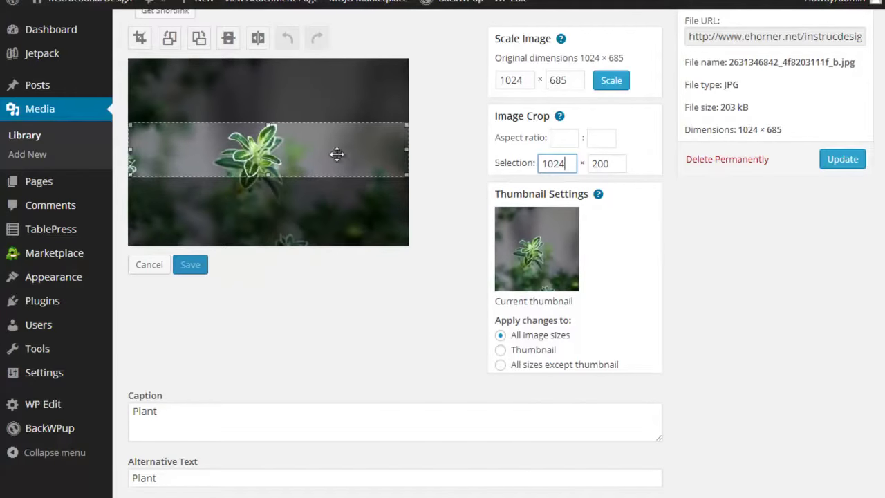
# Shift the selection slightly lower over the plant, crop the image to it and save the edited image.
pyautogui.moveTo(338, 154); pyautogui.dragTo(338, 159)
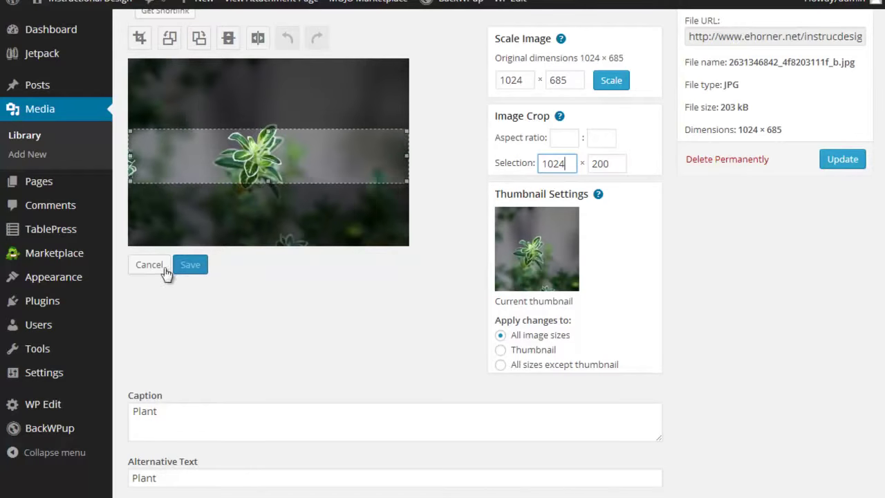
pyautogui.click(140, 38)
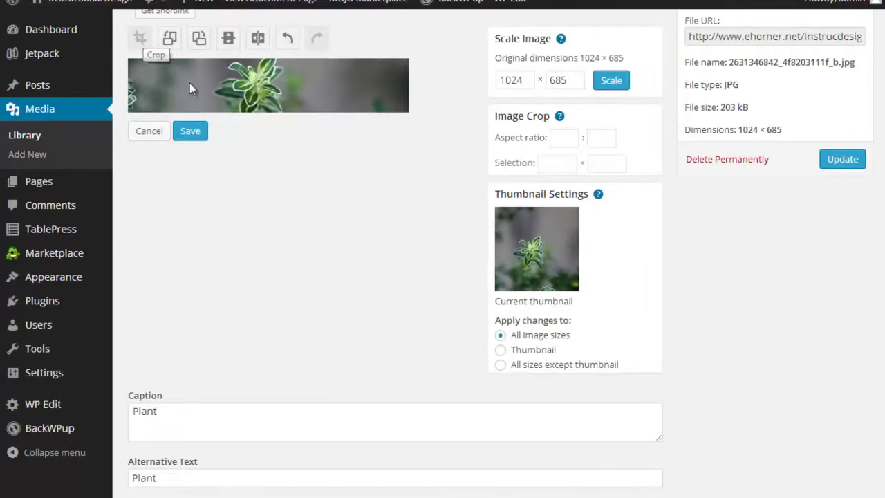
pyautogui.click(191, 132)
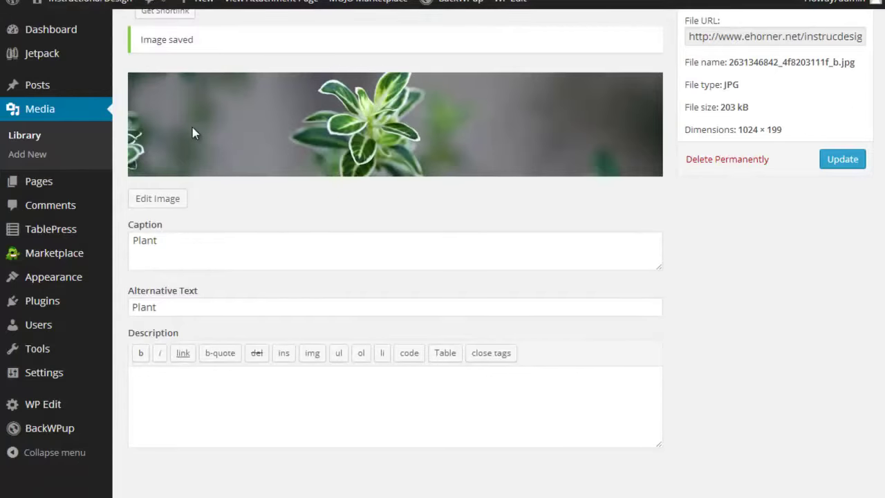
# Activate the slider in the theme's Slider options and choose the cropped aurora image from the media library as slider image 1.
pyautogui.moveTo(49, 273)
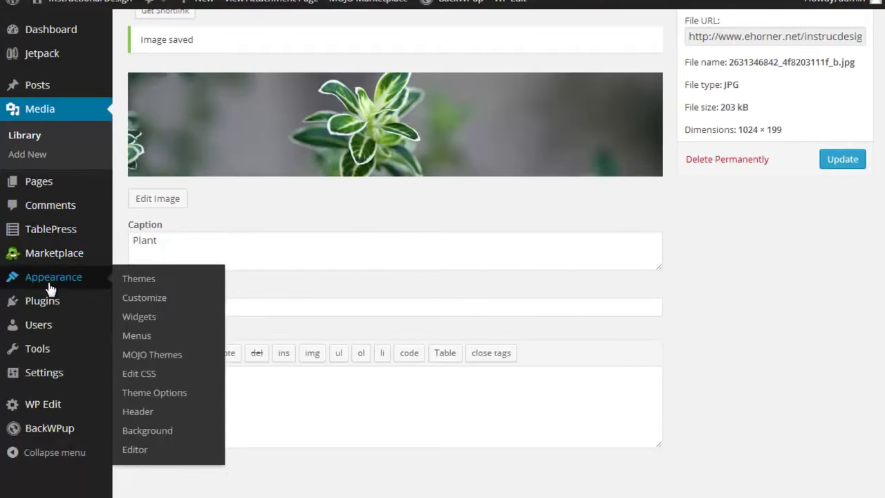
pyautogui.click(154, 393)
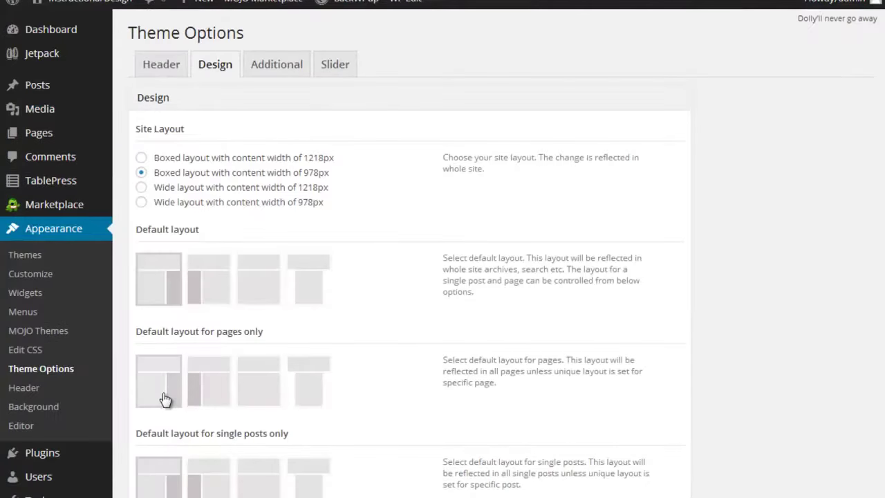
pyautogui.click(331, 69)
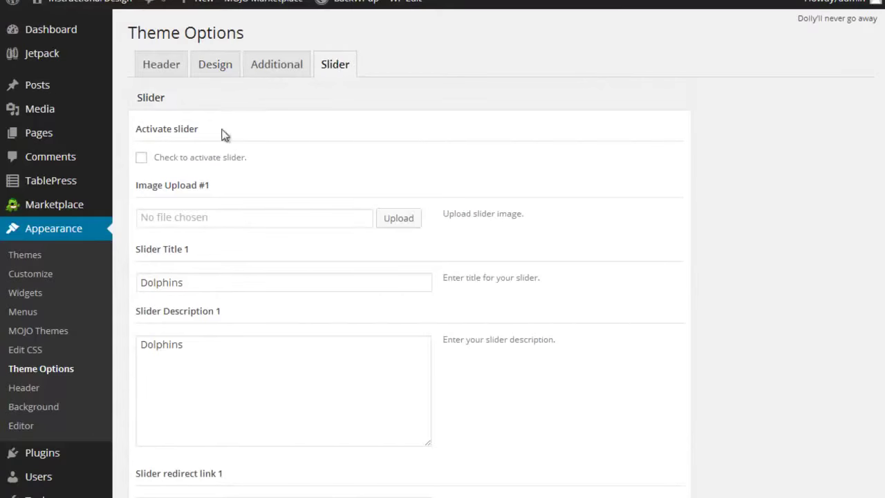
pyautogui.click(143, 161)
pyautogui.click(393, 221)
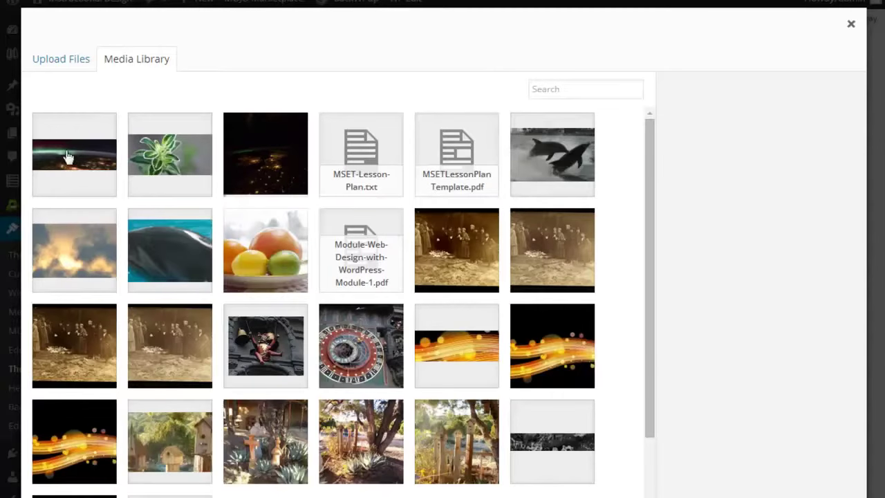
pyautogui.click(68, 158)
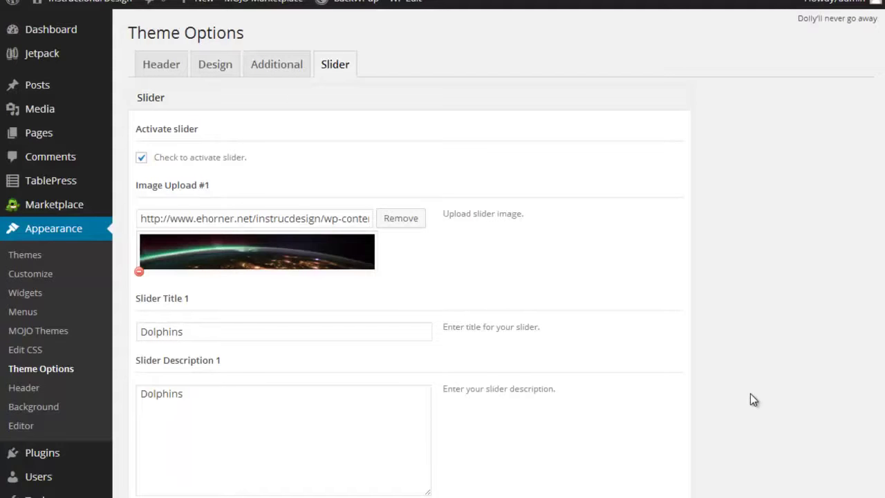
# Replace both the title and the description of slide 1 with "Aurora Borealis".
pyautogui.scroll(-2, 745, 388)
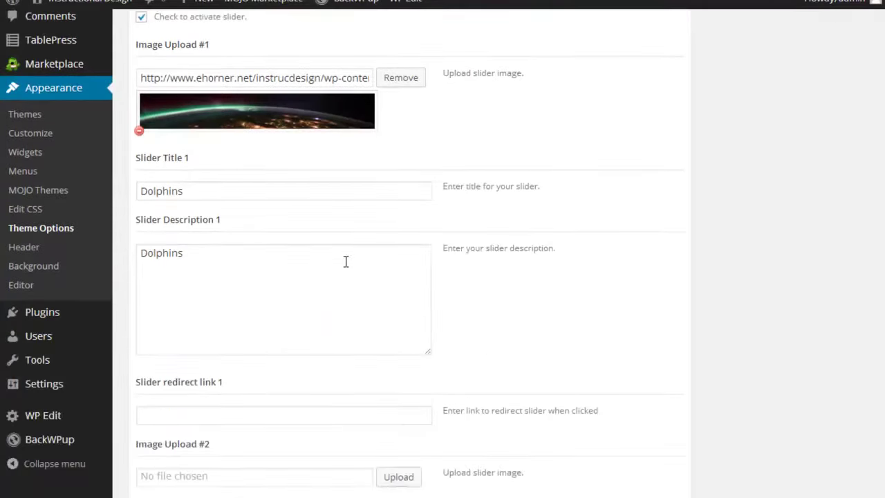
pyautogui.moveTo(221, 193); pyautogui.dragTo(3, 198)
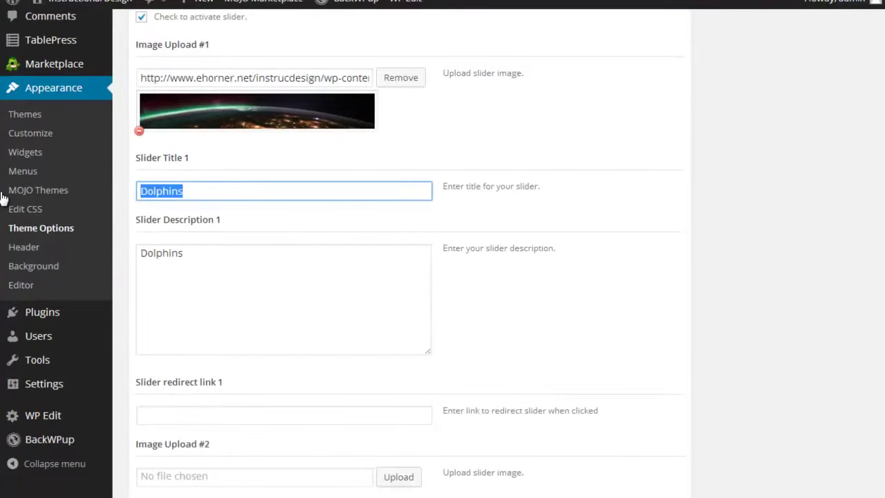
pyautogui.write('Aurora')
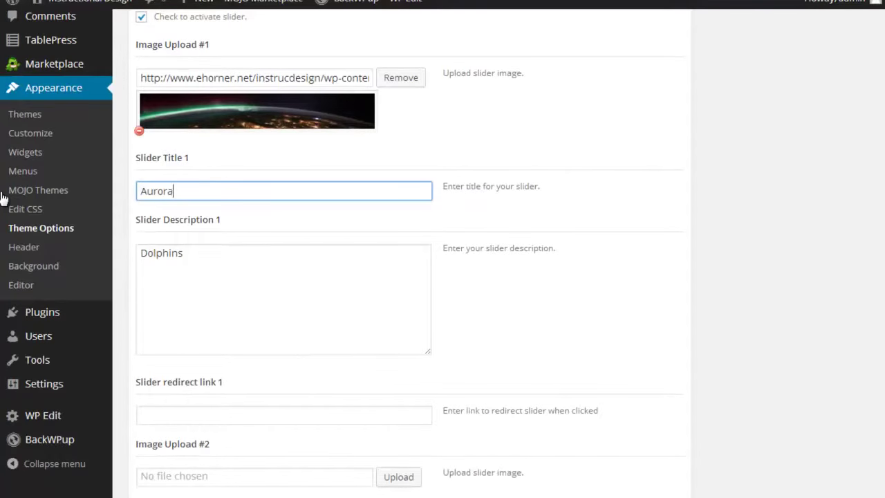
pyautogui.write(' Borealis')
pyautogui.moveTo(218, 192); pyautogui.dragTo(123, 190)
pyautogui.hotkey('ctrl', 'c')
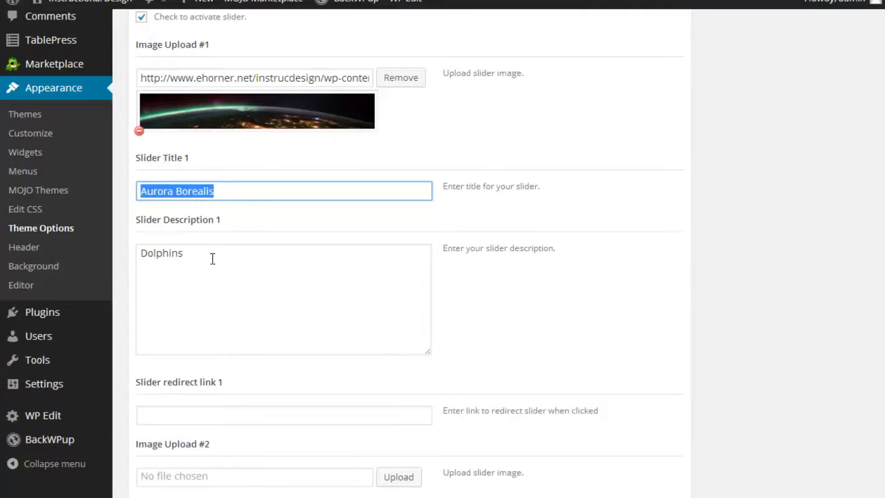
pyautogui.moveTo(207, 256); pyautogui.dragTo(81, 260)
pyautogui.hotkey('ctrl', 'v')
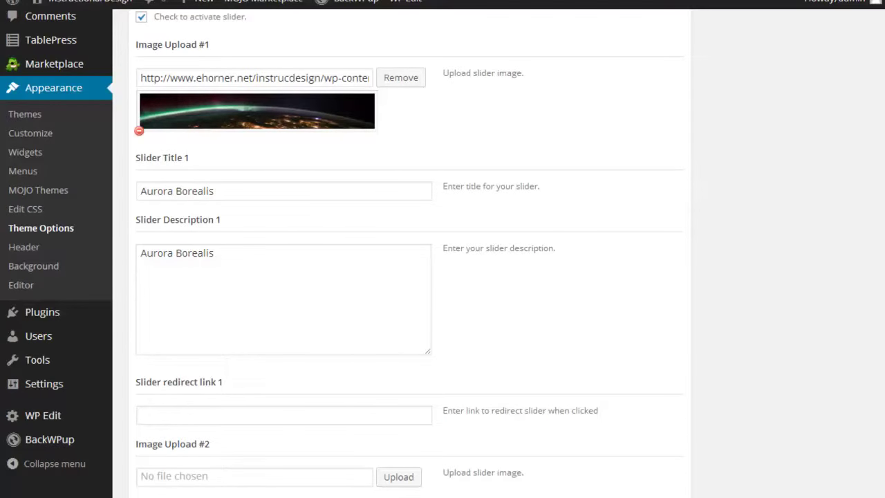
pyautogui.click(217, 411)
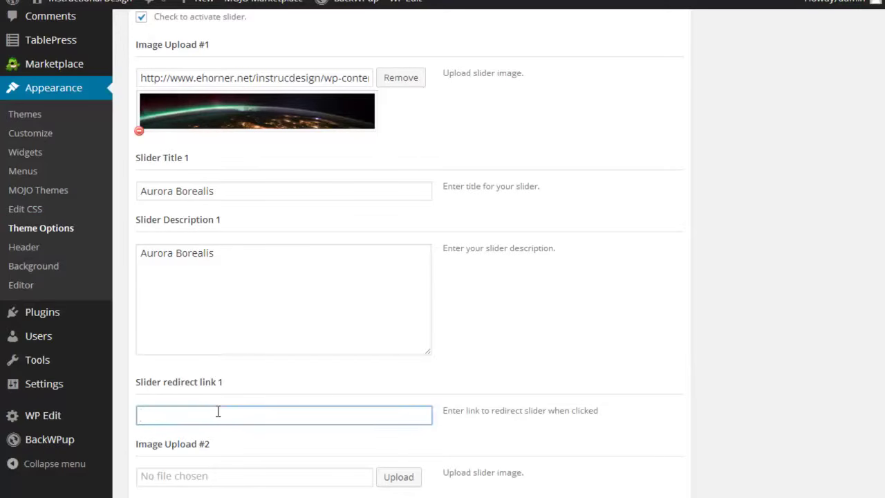
pyautogui.write('http://www.northernlightscentre.ca/northernlights.html')
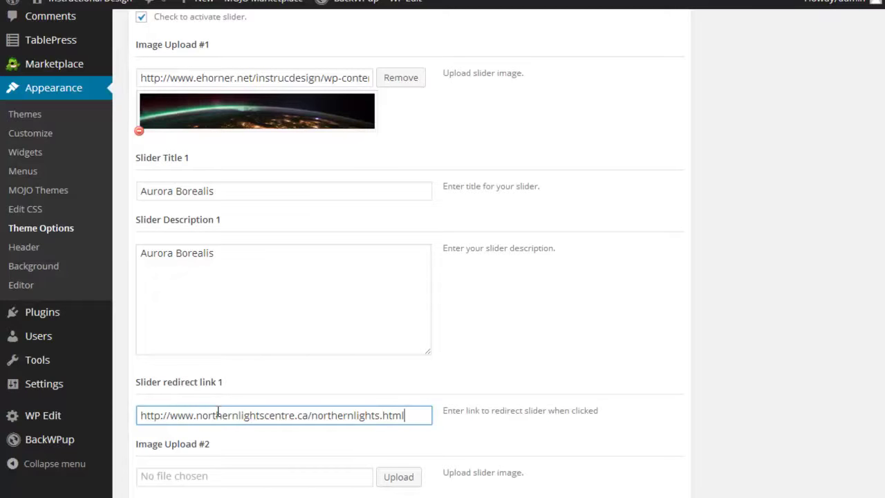
pyautogui.click(414, 418)
# Choose the cropped plant image from the media library as slider image 2.
pyautogui.scroll(-2, 418, 414)
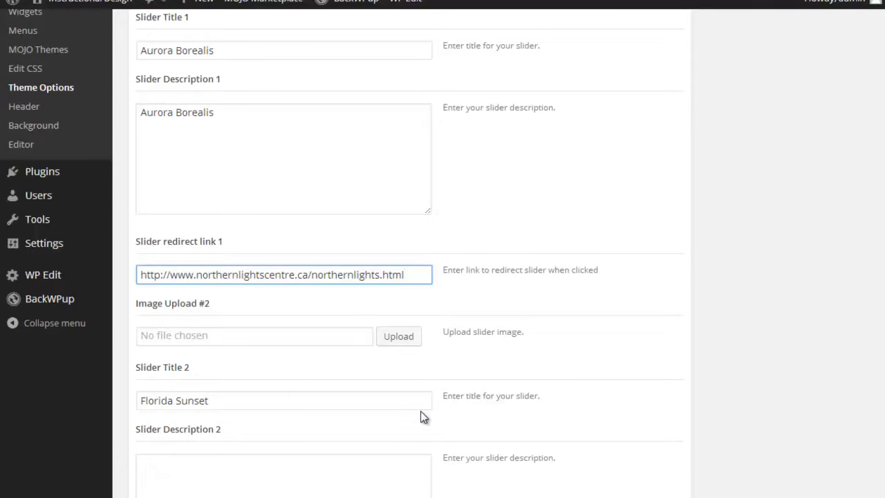
pyautogui.click(286, 335)
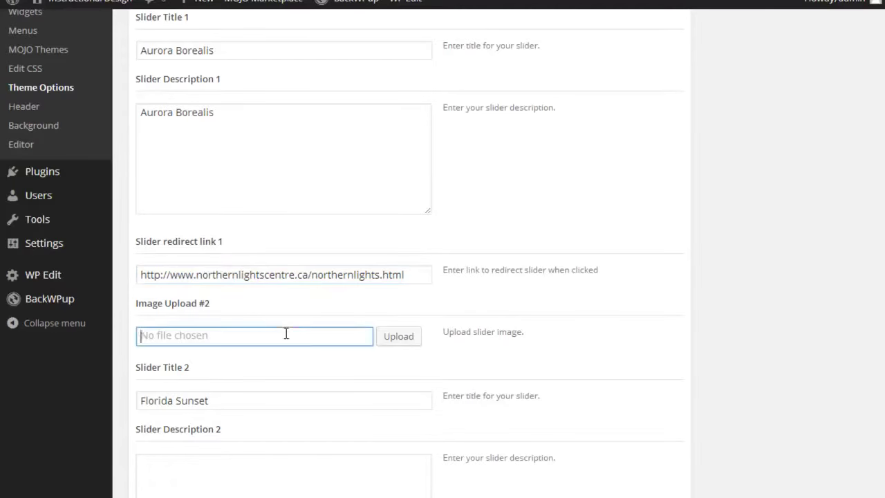
pyautogui.click(403, 340)
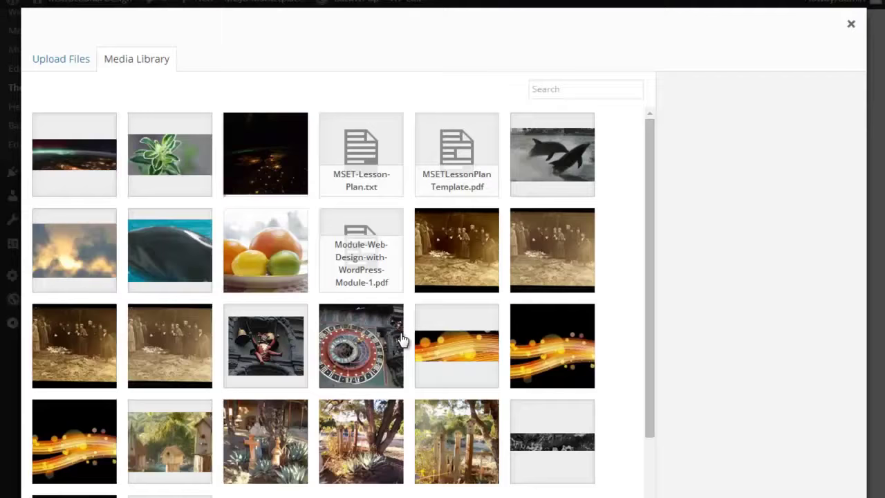
pyautogui.click(157, 173)
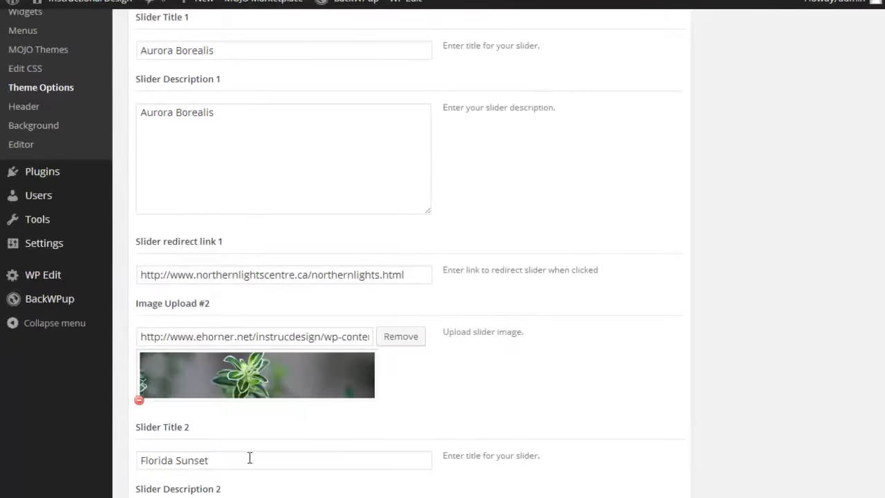
# Set both the title and the description of slide 2 to "Plant".
pyautogui.click(250, 459)
pyautogui.hotkey('ctrl', 'a')
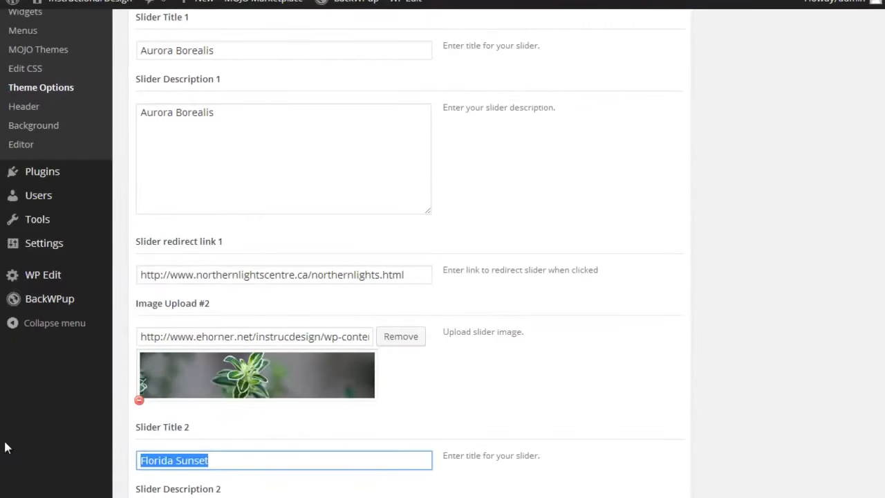
pyautogui.write('Plant')
pyautogui.scroll(-3, 192, 457)
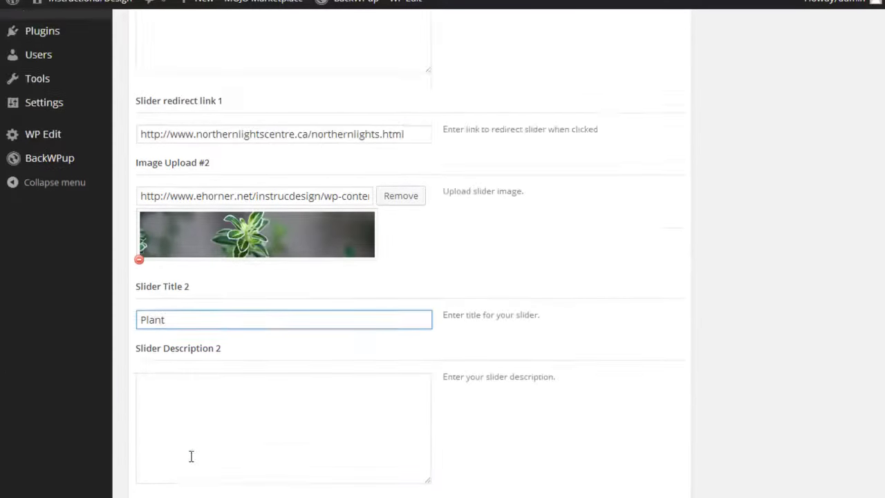
pyautogui.click(244, 326)
pyautogui.write('Plant')
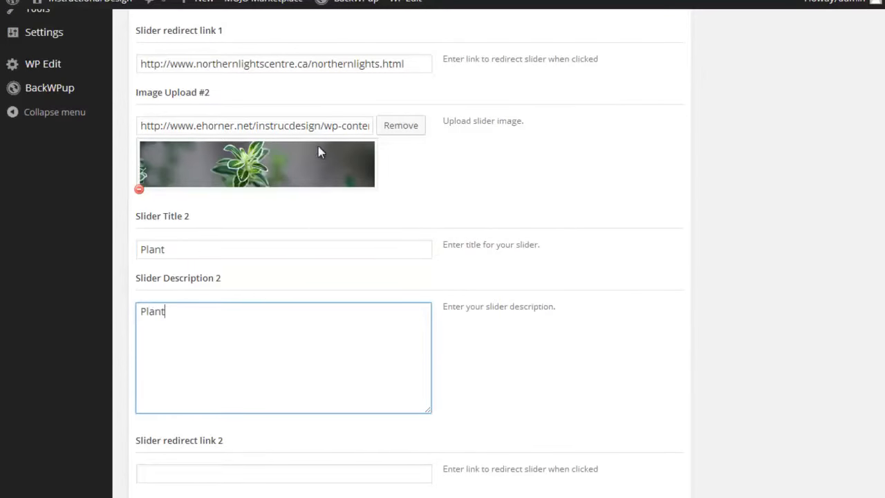
# Review the images, titles, descriptions and redirect links of slides 1 to 3 in the slider options.
pyautogui.scroll(3, 317, 171)
pyautogui.scroll(3, 318, 170)
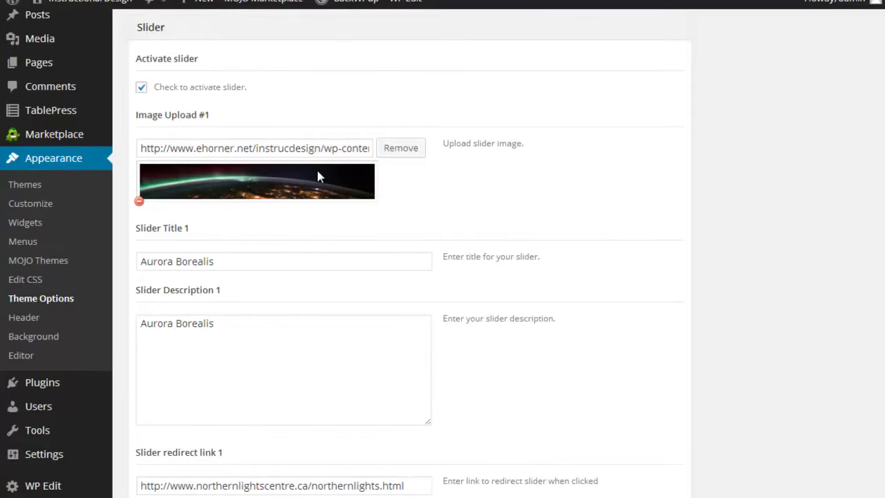
pyautogui.scroll(-3, 318, 176)
pyautogui.scroll(-3, 317, 171)
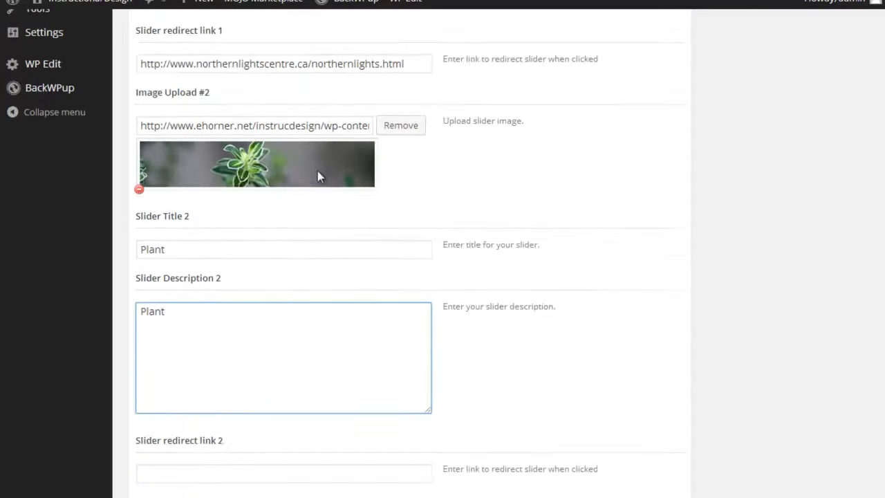
pyautogui.scroll(-5, 318, 171)
pyautogui.scroll(-1, 317, 171)
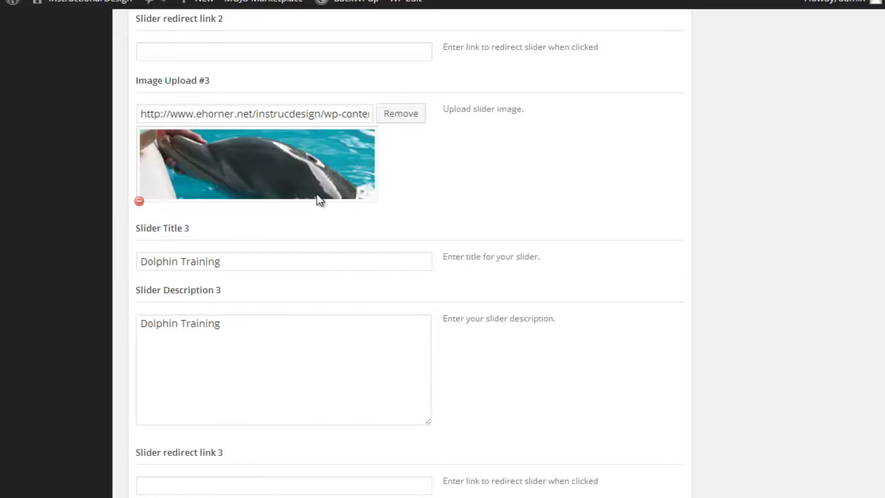
pyautogui.scroll(6, 318, 197)
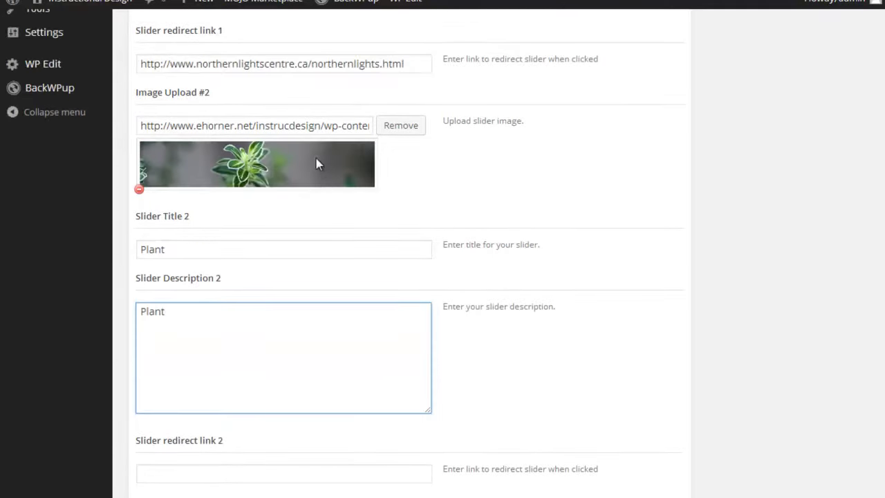
pyautogui.scroll(-4, 313, 169)
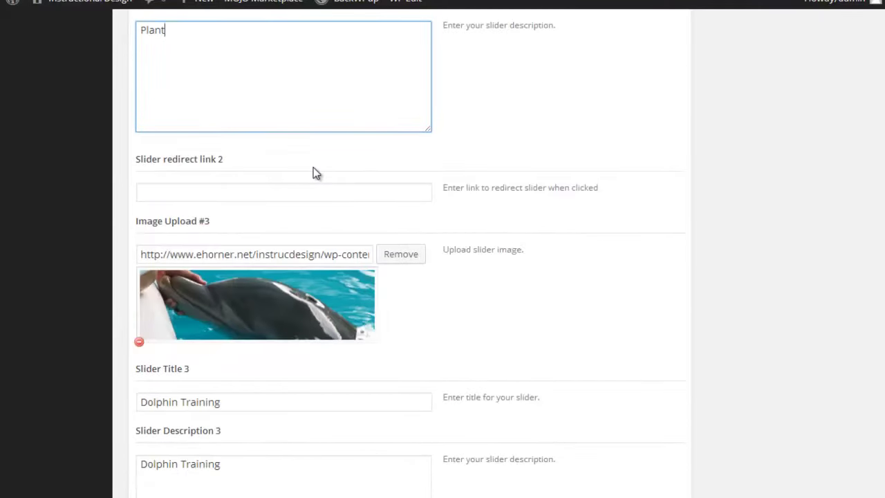
# Save the slider options and reload the Instructional Design home page with the new slider.
pyautogui.scroll(-13, 313, 169)
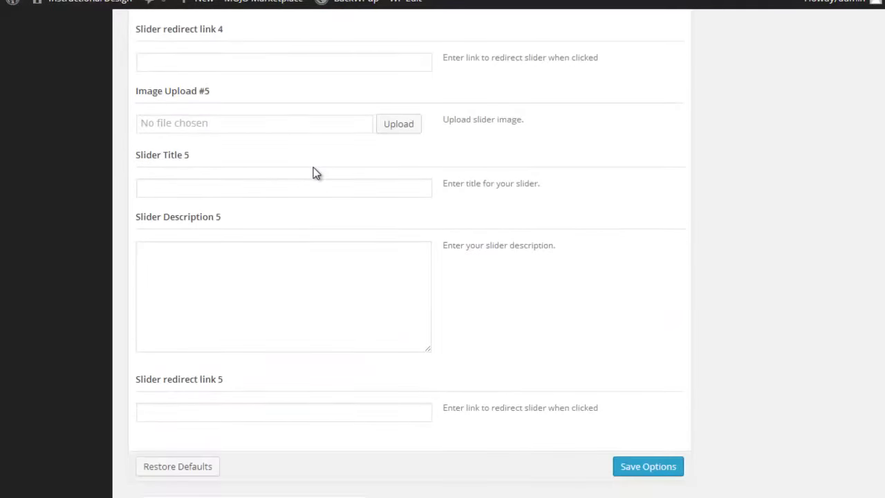
pyautogui.click(651, 468)
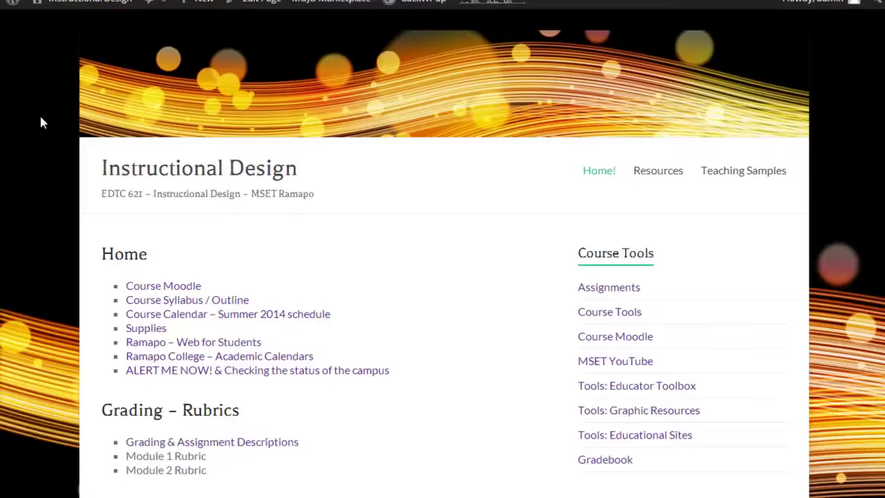
pyautogui.rightClick(40, 114)
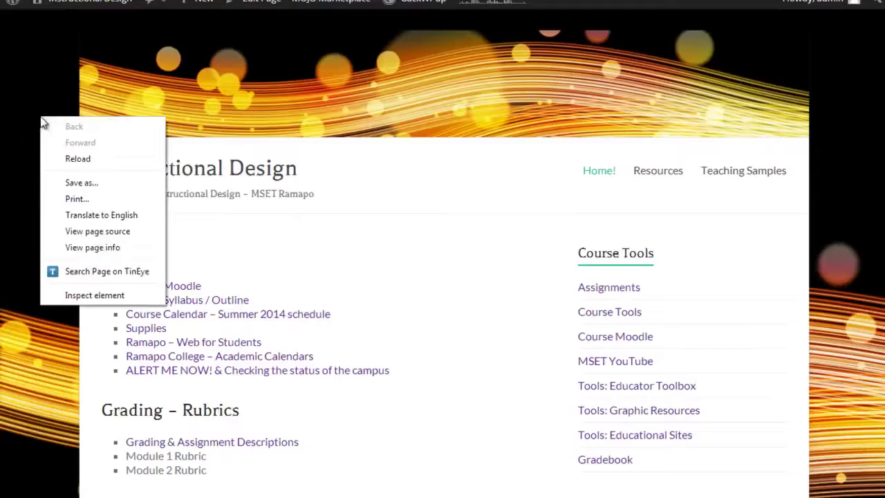
pyautogui.click(76, 159)
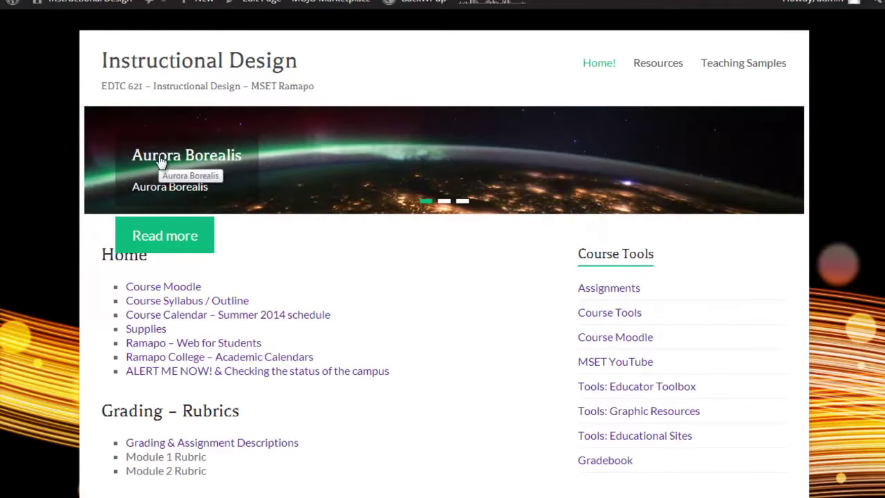
# Test the Aurora Borealis slide's redirect link twice, returning to the home page each time.
pyautogui.click(159, 155)
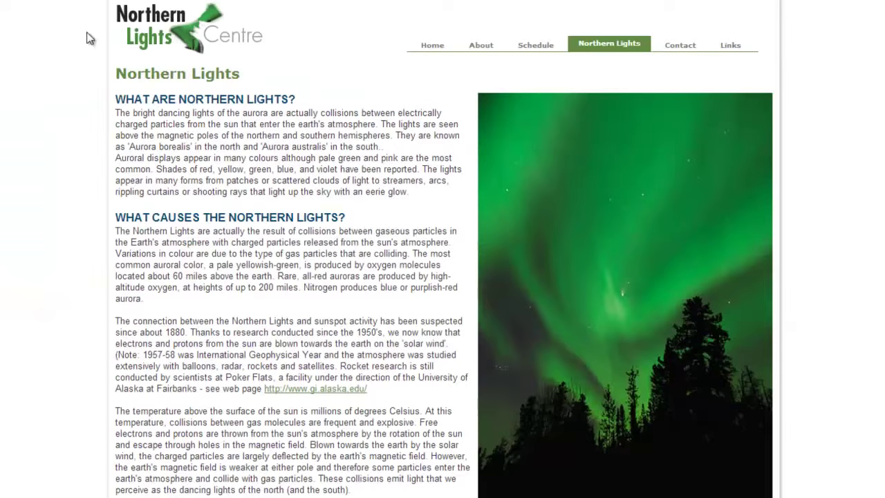
pyautogui.hotkey('alt', 'Left')
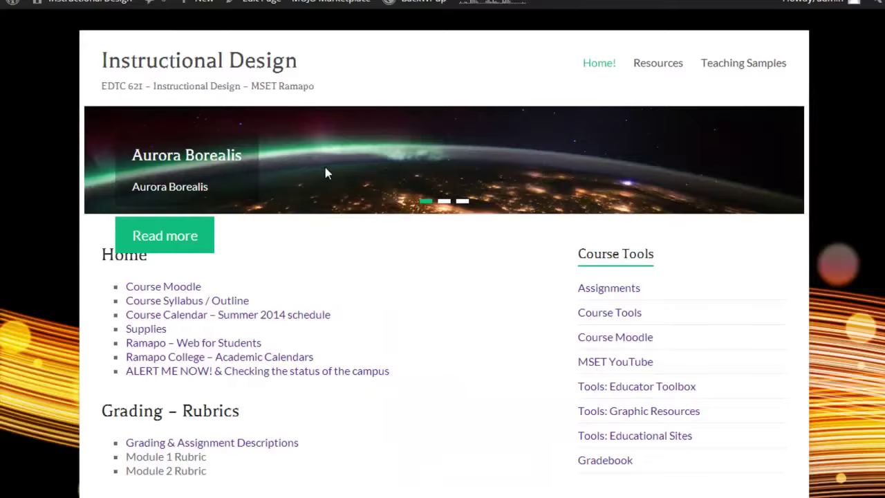
pyautogui.click(212, 161)
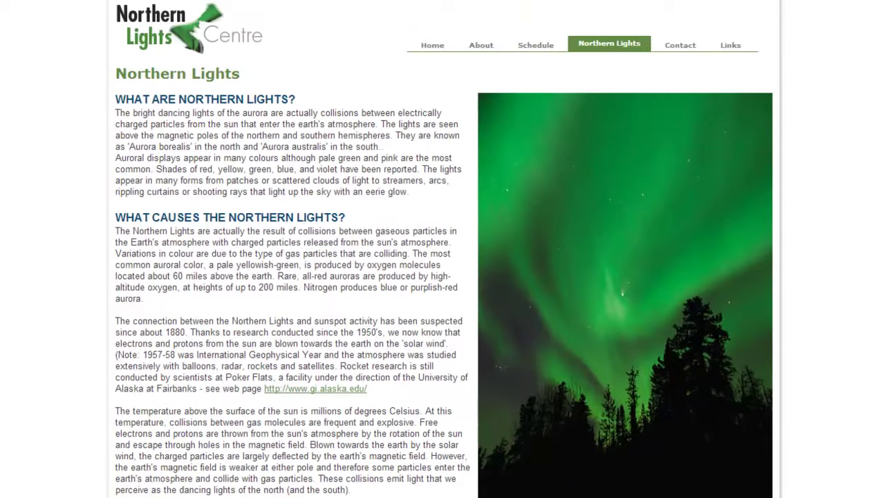
pyautogui.hotkey('alt', 'Left')
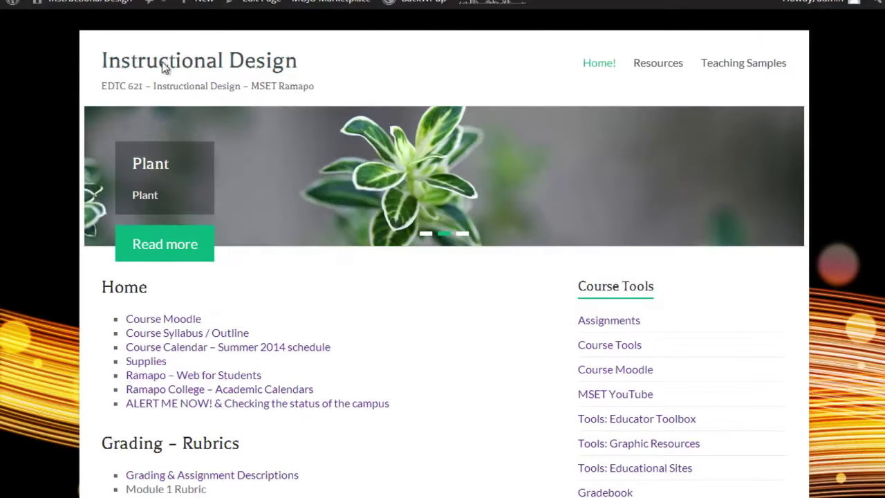
# In the header section of Theme Options, set the header image position to Position Below.
pyautogui.hotkey('alt', 'Left')
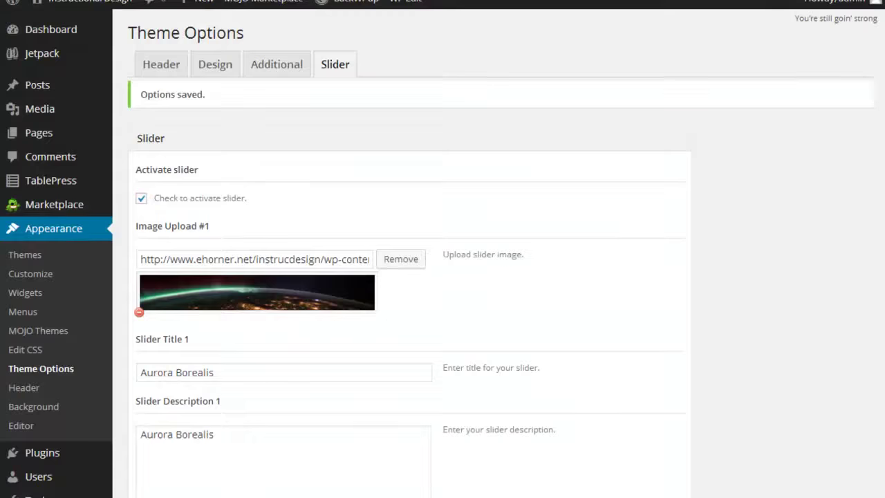
pyautogui.click(172, 65)
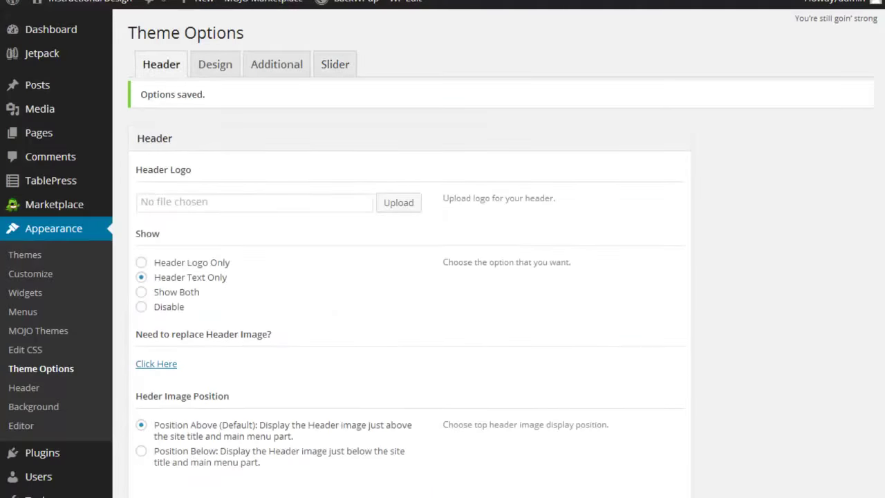
pyautogui.click(141, 451)
# Return to the site's home page and reload it to check the header and slider layout.
pyautogui.hotkey('ctrl', 'Tab')
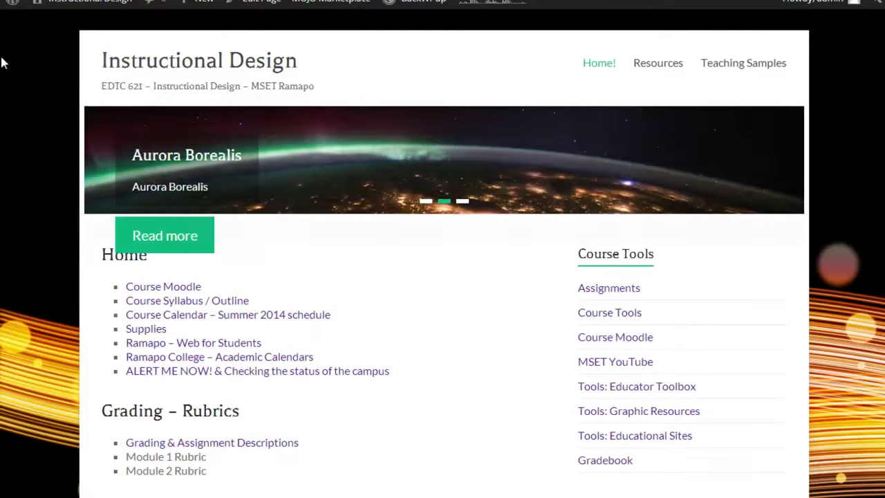
pyautogui.rightClick(3, 59)
pyautogui.click(31, 101)
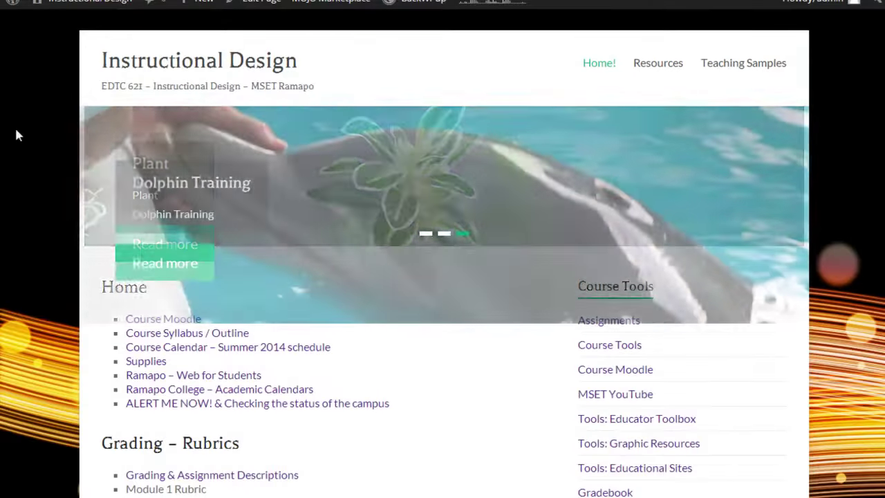
pyautogui.rightClick(15, 130)
pyautogui.click(21, 171)
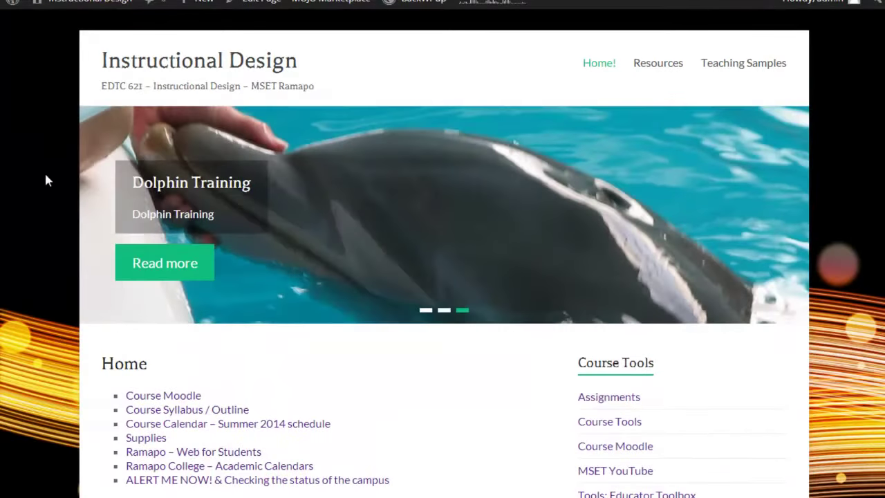